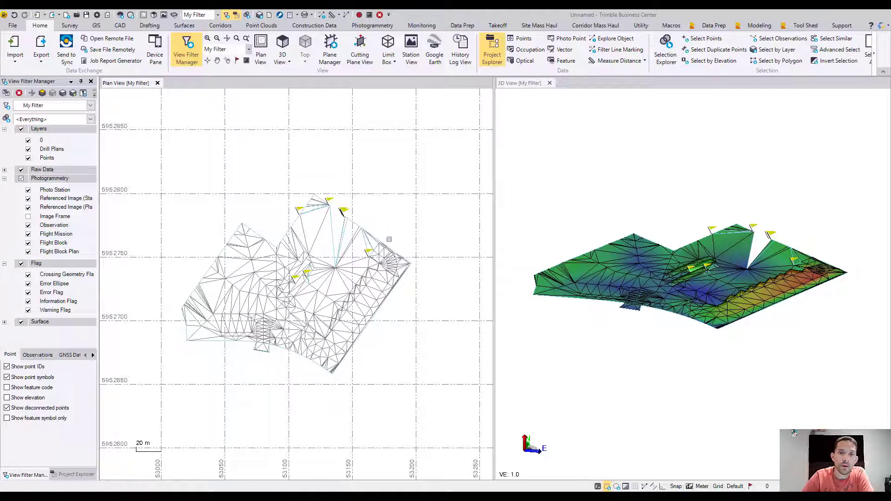
Open the list of flags for the project and shrink its pane to leave more room for the plan and 3D views.
scroll(314, 226, "up", 4)
scroll(314, 226, "down", 2)
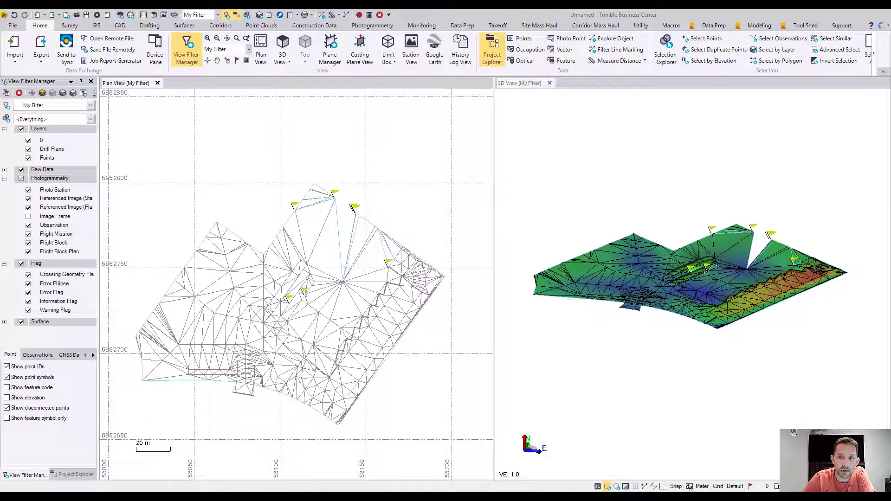
left_click(751, 486)
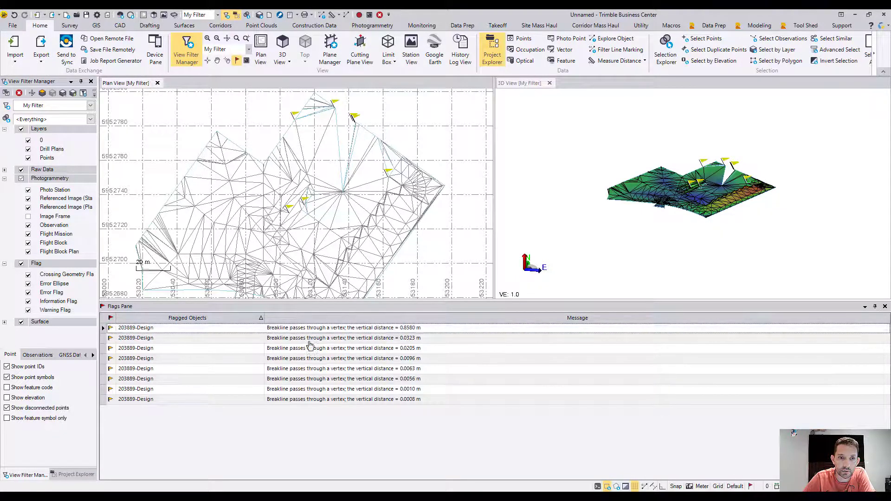
left_click(423, 324)
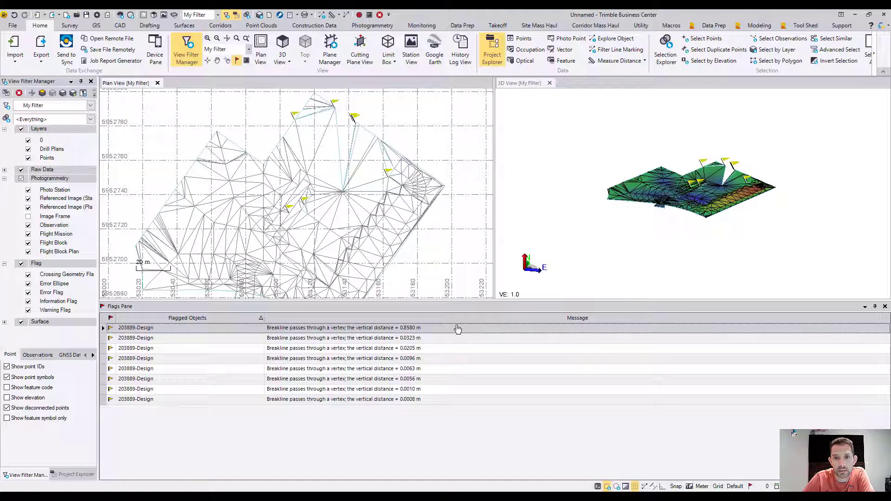
left_click_drag(534, 301, 534, 384)
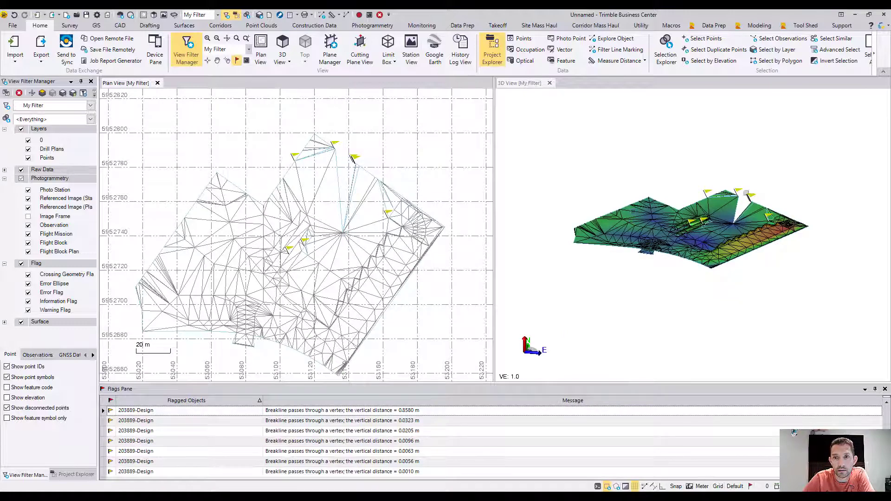
Select the flag with the 0.8580 m vertical distance and examine the raised ramp area of the surface in 3D.
scroll(717, 199, "up", 8)
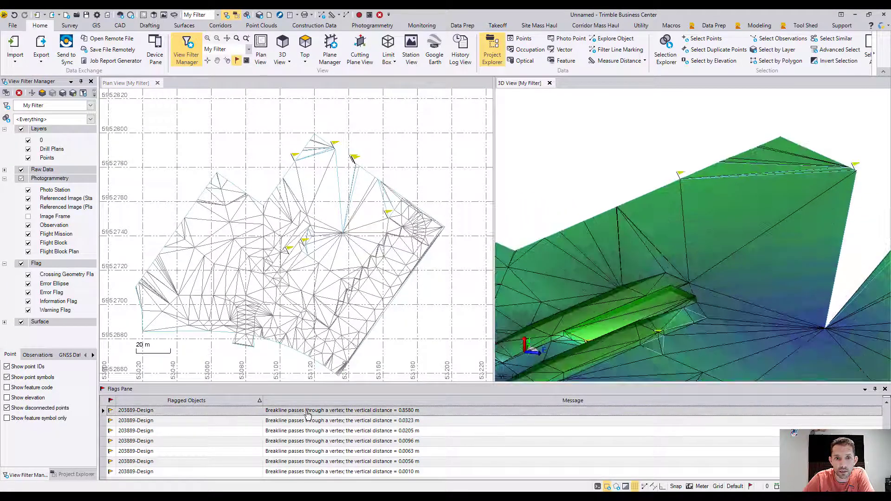
left_click(307, 413)
scroll(804, 218, "up", 6)
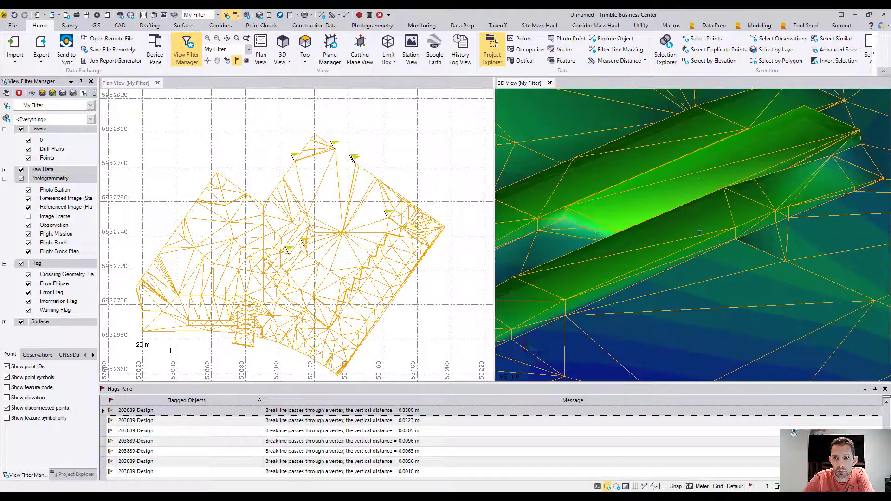
mouse_move(660, 229)
middle_mouse_down()
mouse_move(736, 241)
mouse_move(731, 211)
mouse_move(679, 235)
middle_mouse_up()
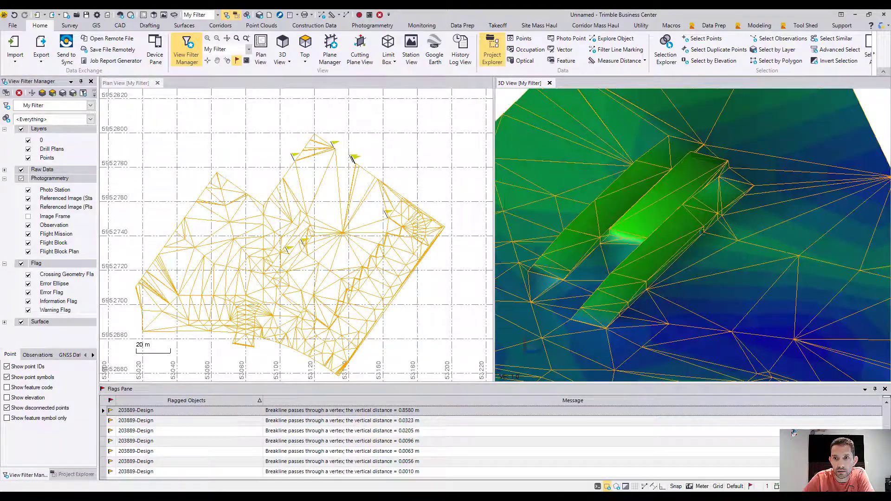
scroll(709, 227, "down", 6)
scroll(709, 227, "up", 4)
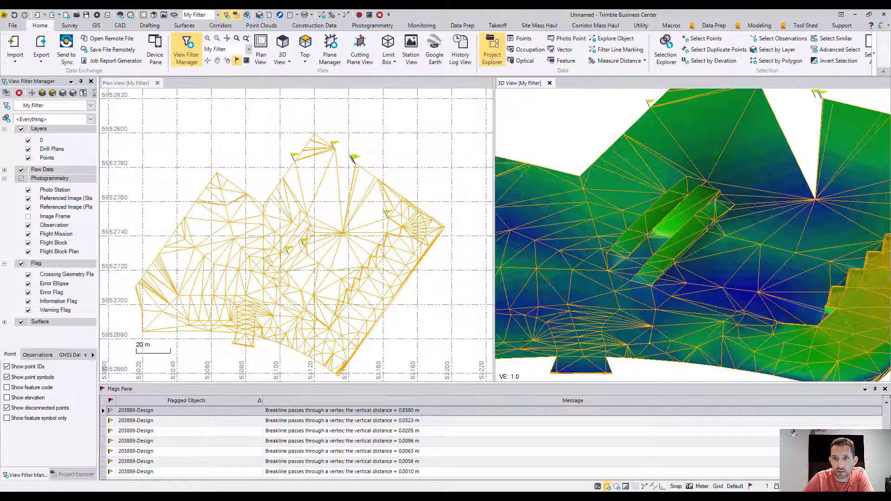
middle_click_drag(709, 226, 688, 247)
scroll(686, 249, "up", 4)
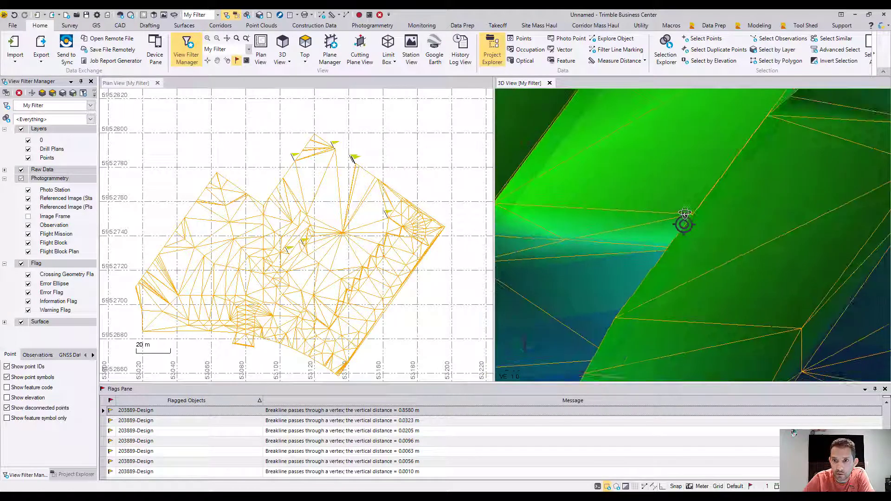
mouse_move(685, 213)
middle_mouse_down()
mouse_move(678, 221)
mouse_move(747, 210)
middle_mouse_up()
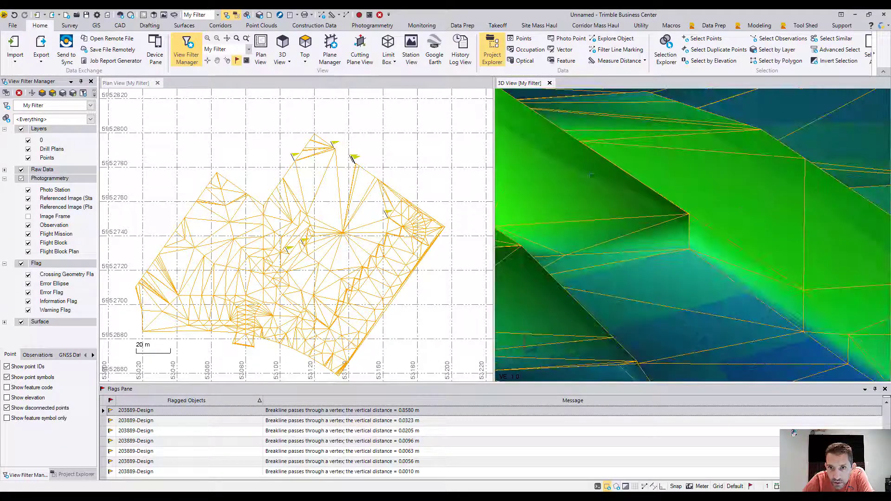
scroll(675, 211, "down", 2)
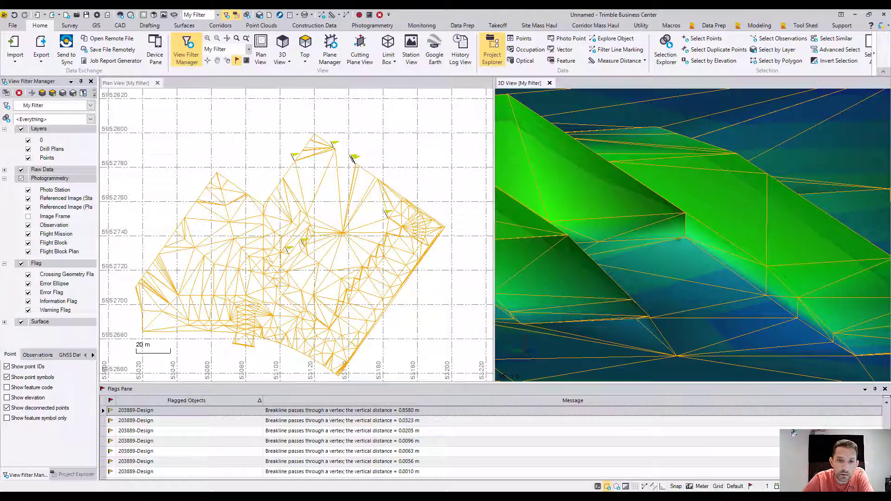
middle_click_drag(692, 227, 667, 217)
scroll(712, 192, "down", 8)
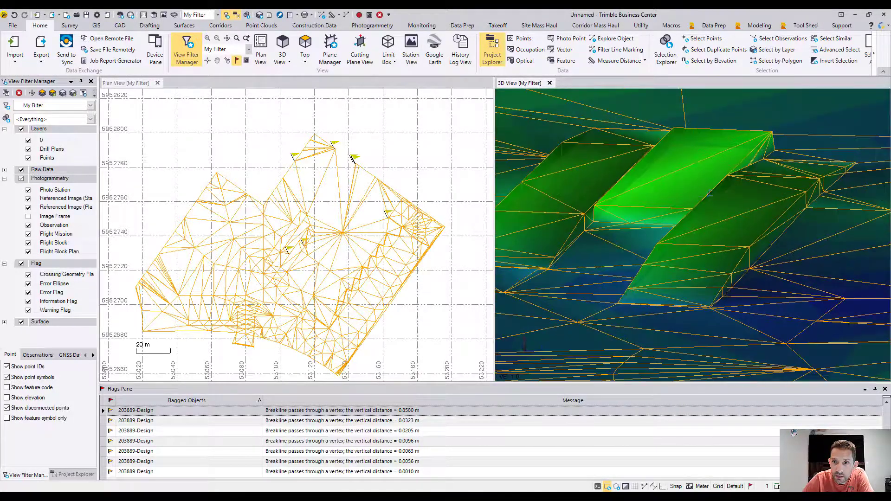
Examine the flagged vertex at the ramp in plan and compare it with the surrounding surface in 3D.
scroll(287, 244, "up", 8)
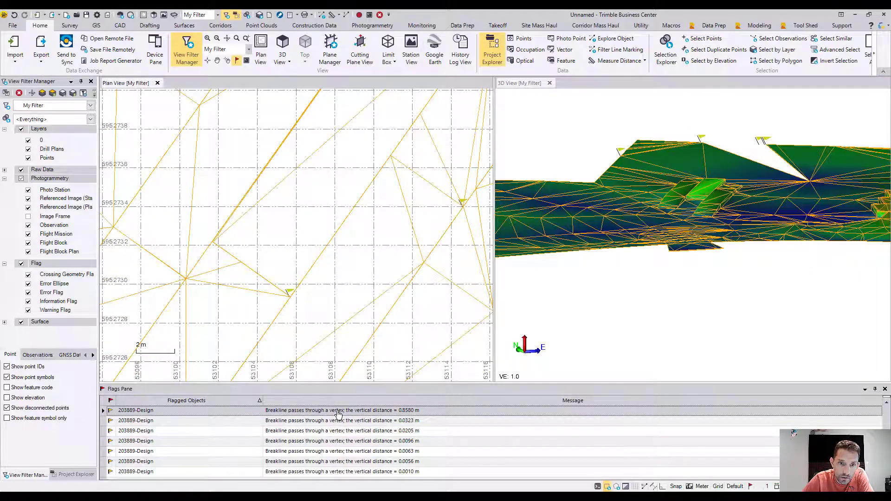
left_click(338, 411)
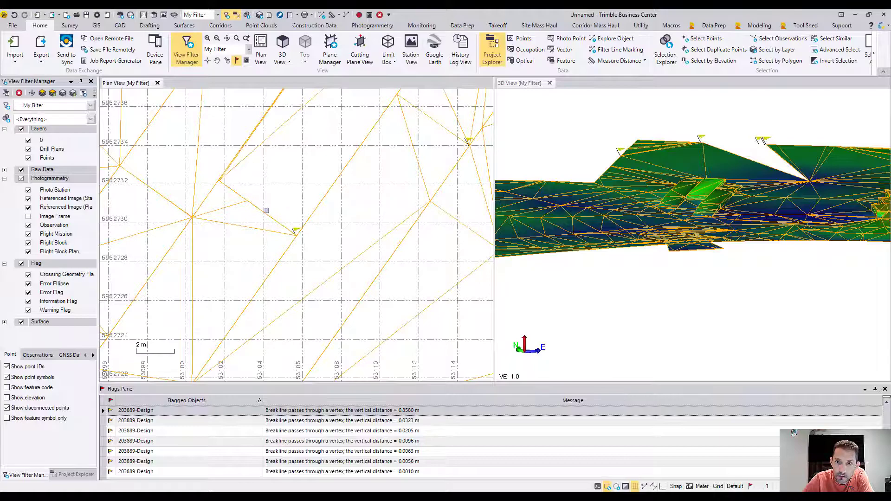
scroll(720, 203, "up", 2)
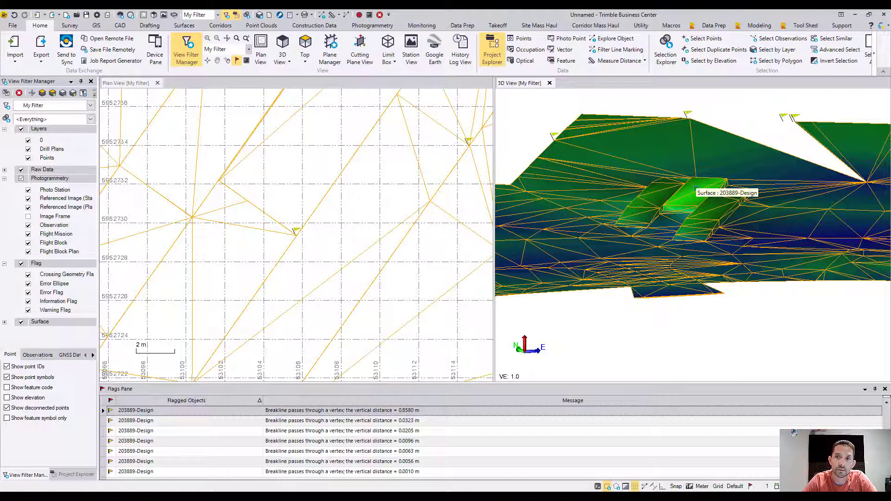
middle_click_drag(790, 174, 716, 207)
right_click_drag(716, 207, 687, 232)
scroll(758, 217, "down", 5)
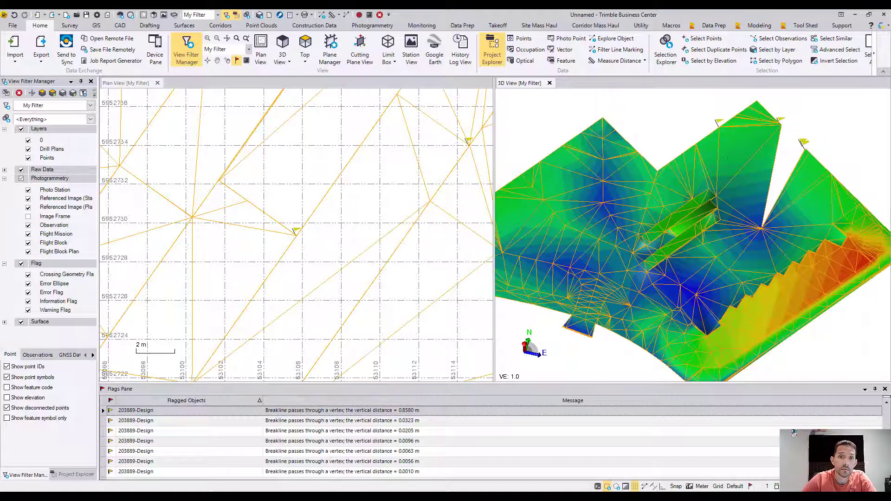
Set up Explode Surface for 203889-Design, creating a new layer named 203889-Design as the explode layer.
left_click(187, 27)
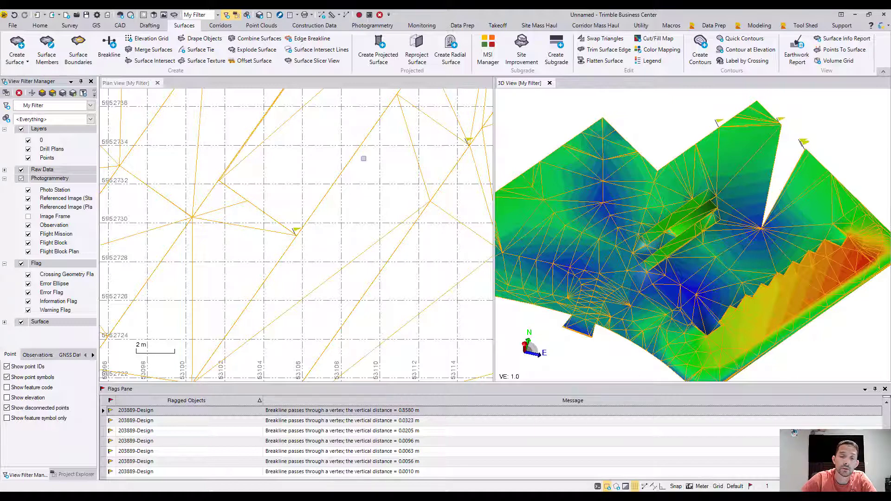
scroll(310, 136, "down", 9)
scroll(310, 135, "down", 4)
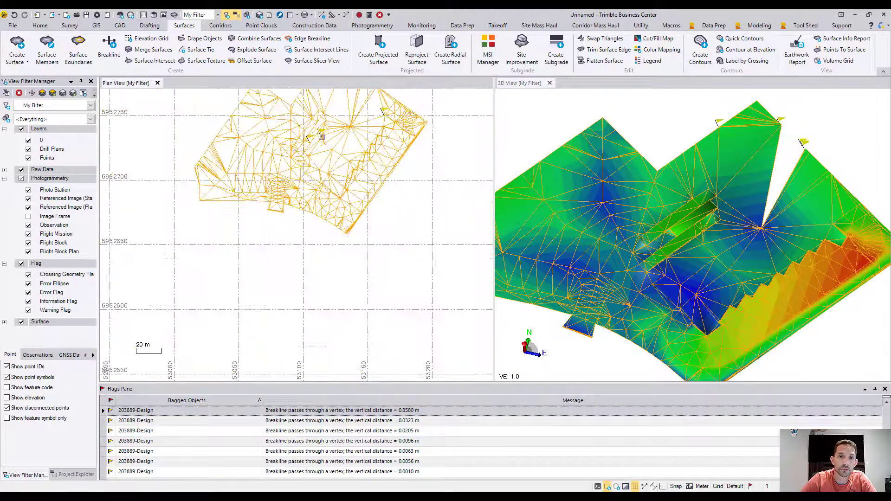
middle_click_drag(310, 135, 263, 213)
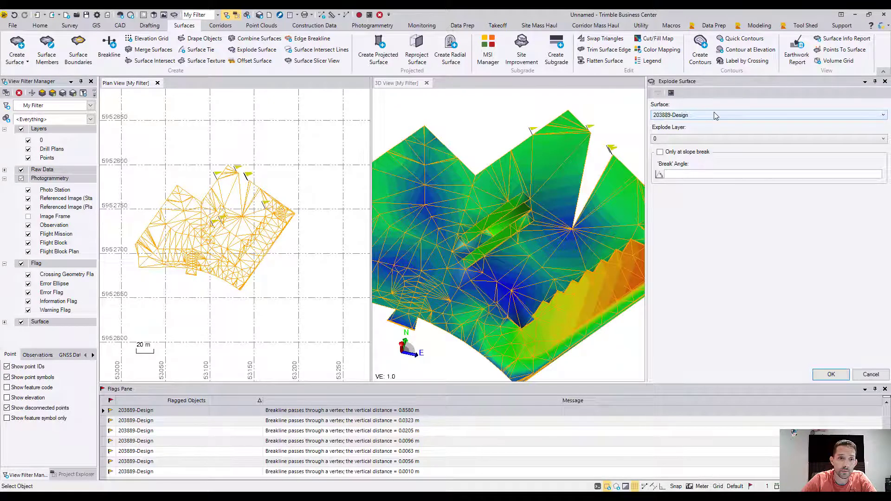
left_click(828, 141)
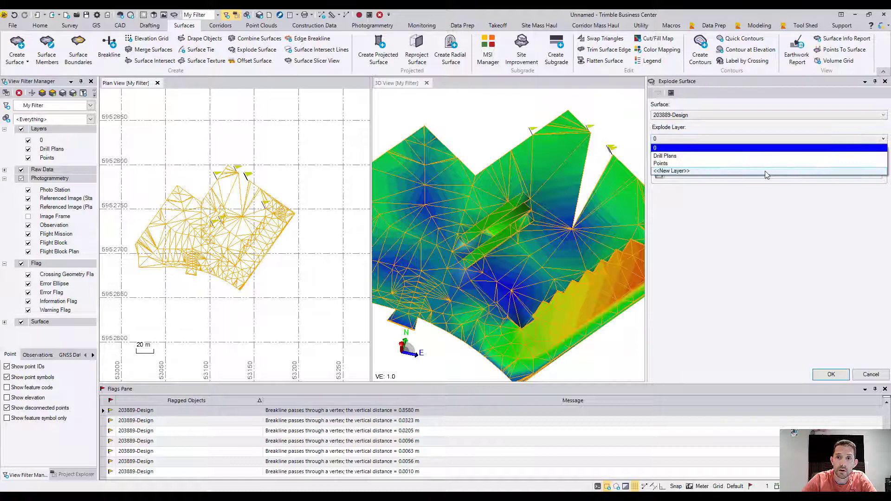
left_click(768, 174)
type("2038")
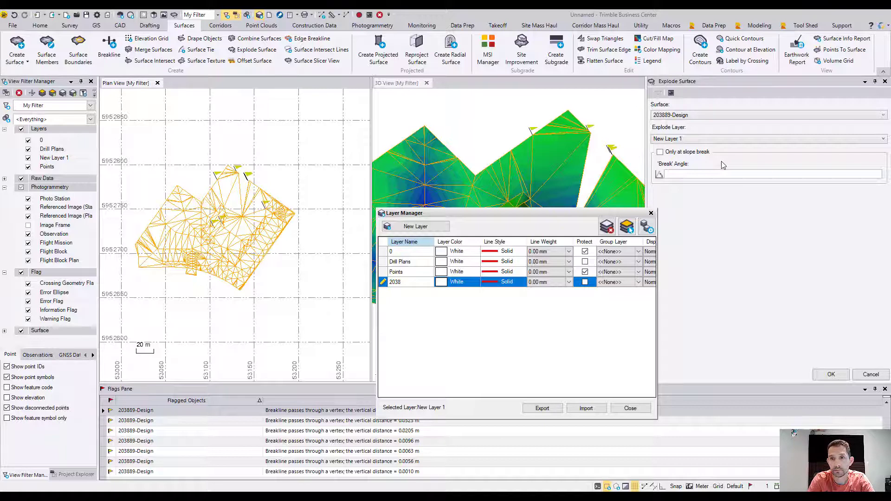
type("89-Design")
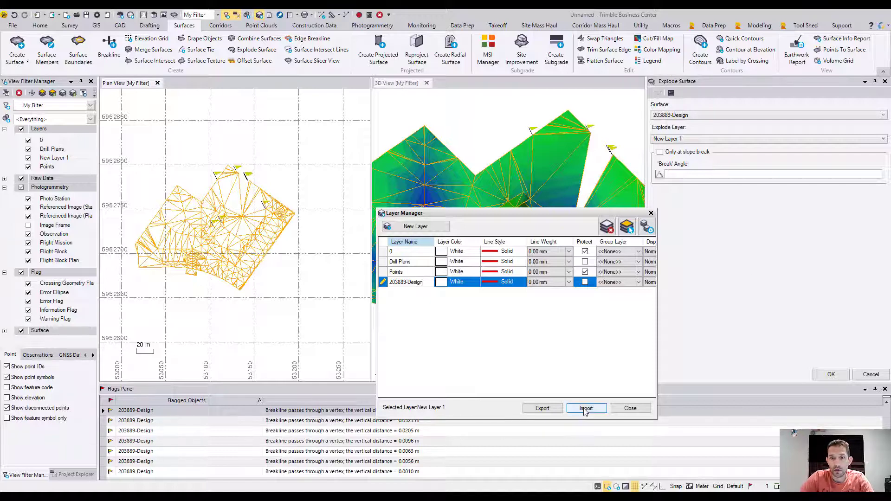
key("Return")
key("Return")
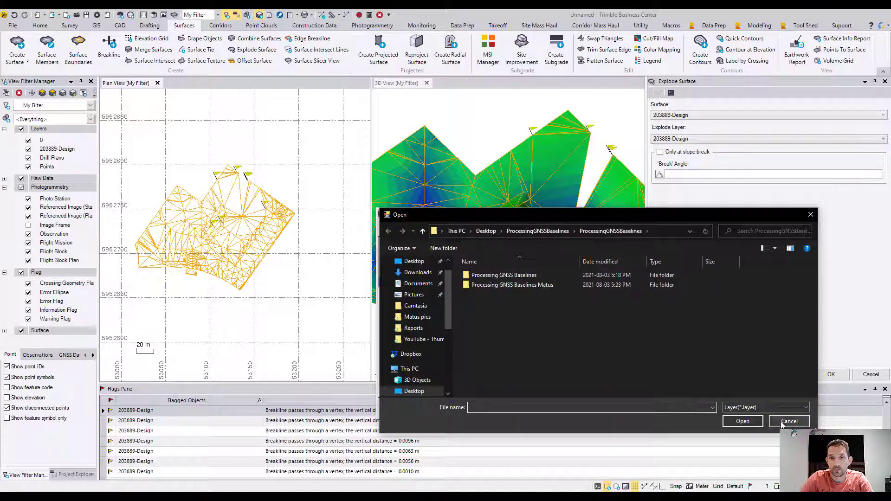
left_click(788, 422)
left_click(645, 410)
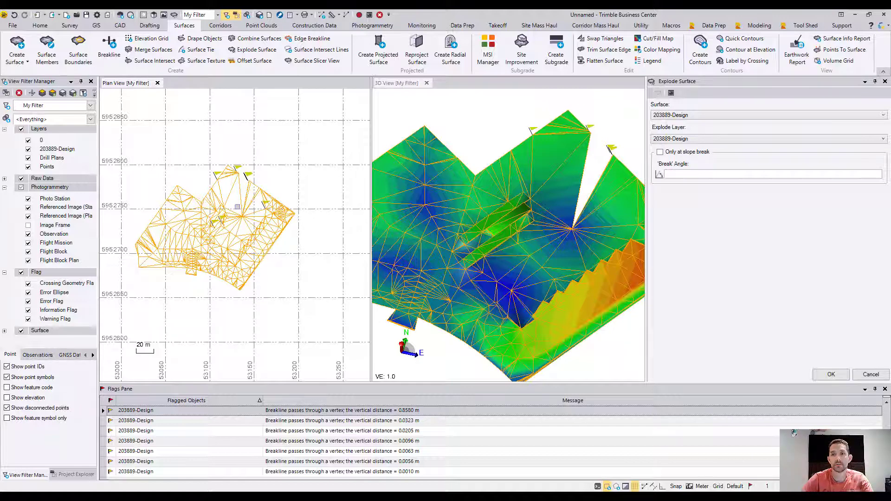
Explode the surface into linework and hide all surfaces in the view filter.
left_click(831, 375)
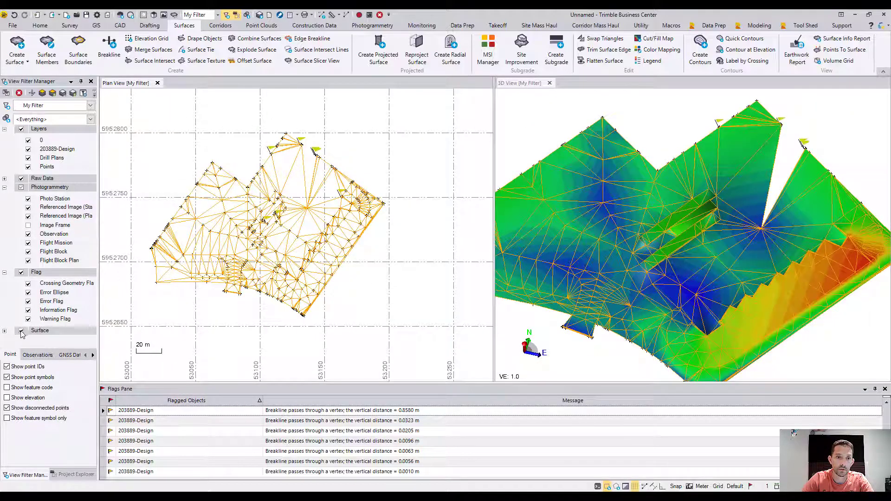
left_click(21, 331)
scroll(298, 223, "up", 3)
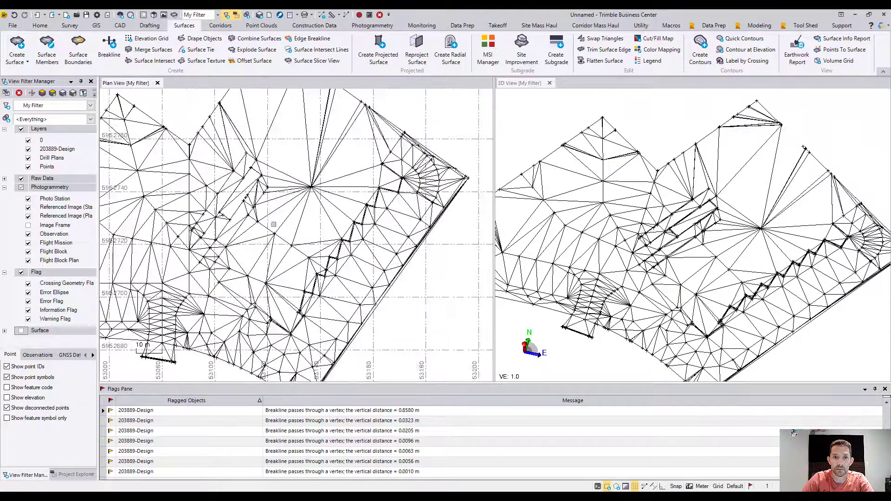
scroll(279, 147, "down", 3)
scroll(301, 119, "up", 3)
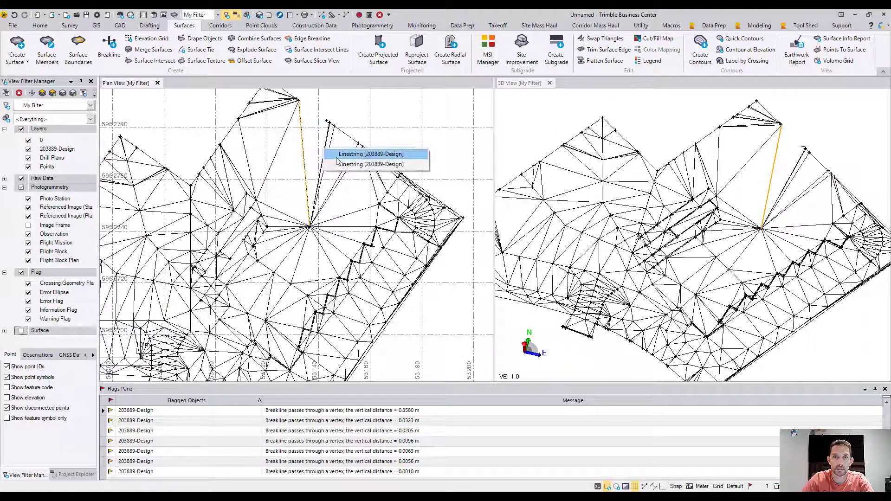
Start a new linestring at the corner vertex on the northwest side of the gap in the northern surface edge.
middle_click_drag(275, 152, 282, 232)
scroll(282, 232, "up", 10)
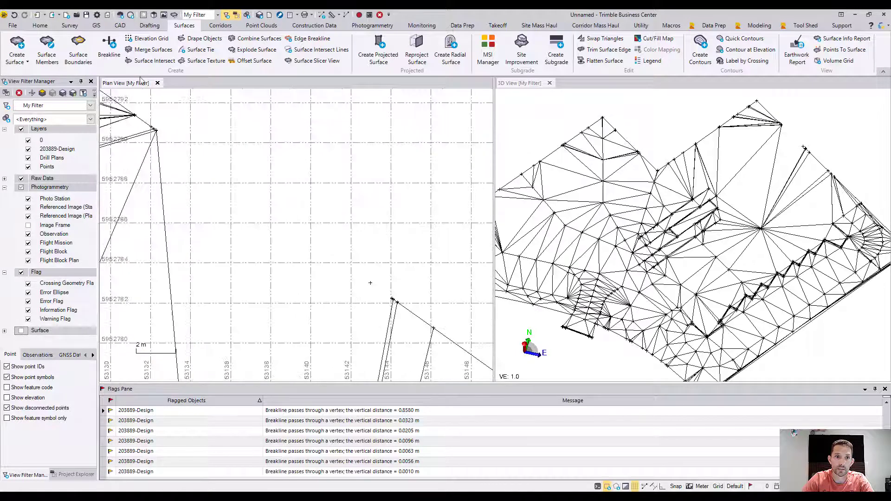
left_click(120, 25)
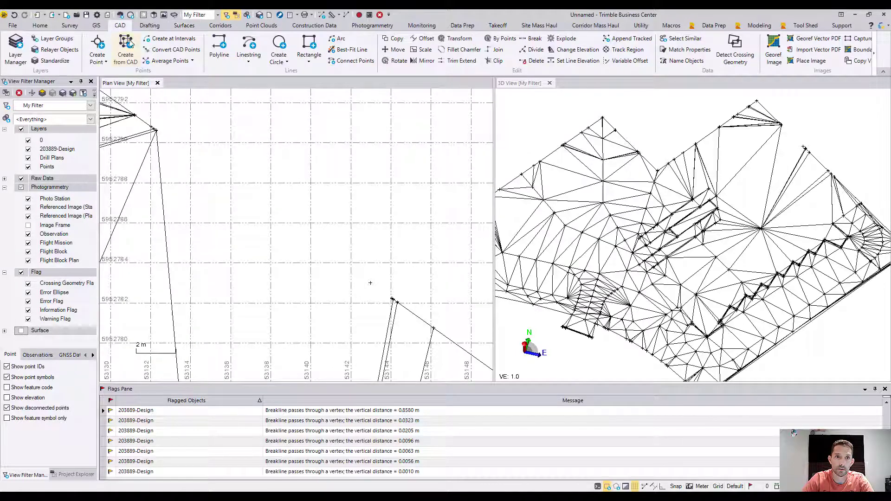
left_click(249, 45)
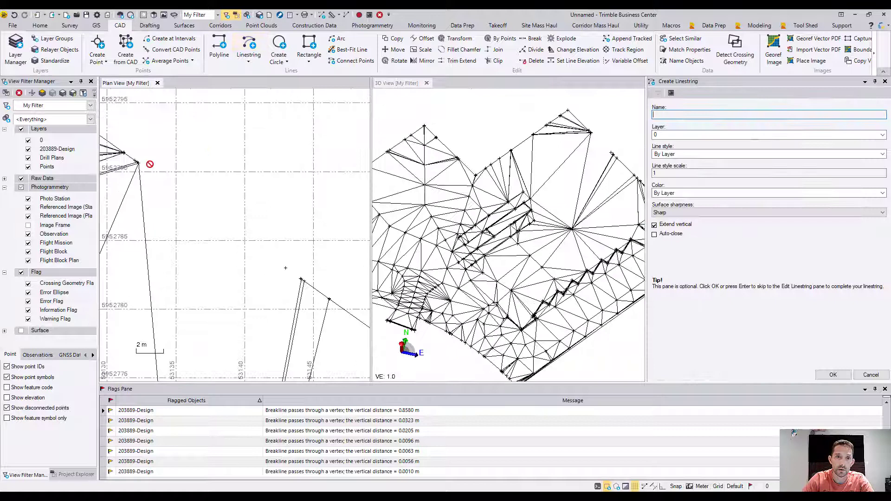
scroll(149, 165, "up", 6)
scroll(262, 174, "up", 4)
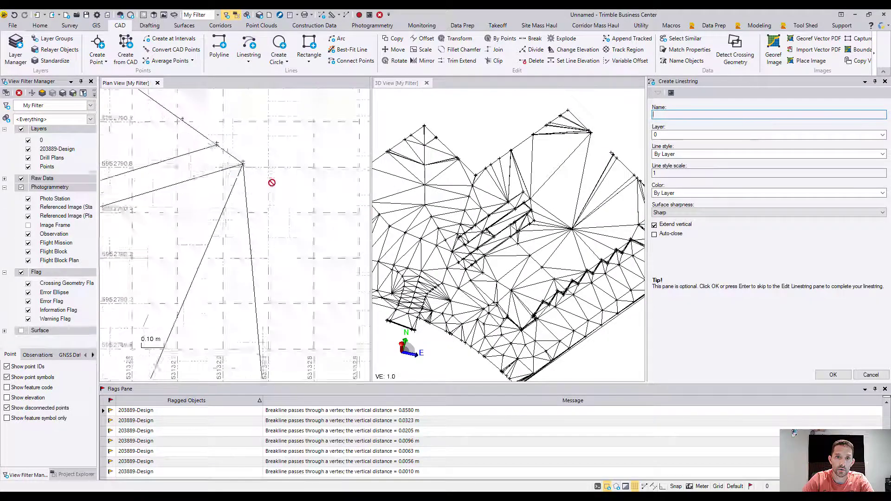
left_click(709, 135)
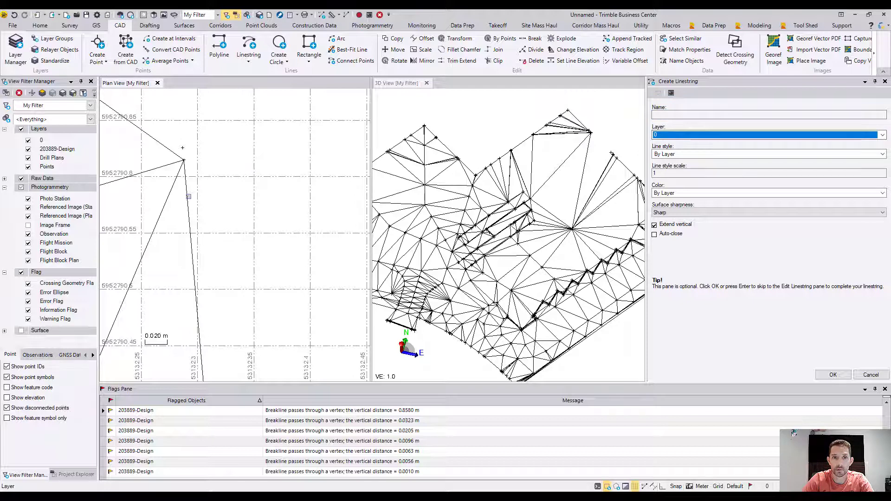
key("Down")
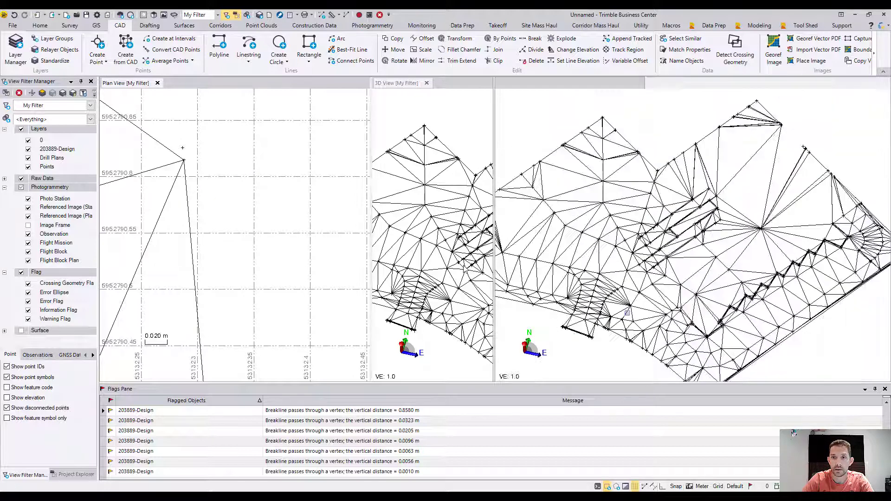
type("ls")
key("Return")
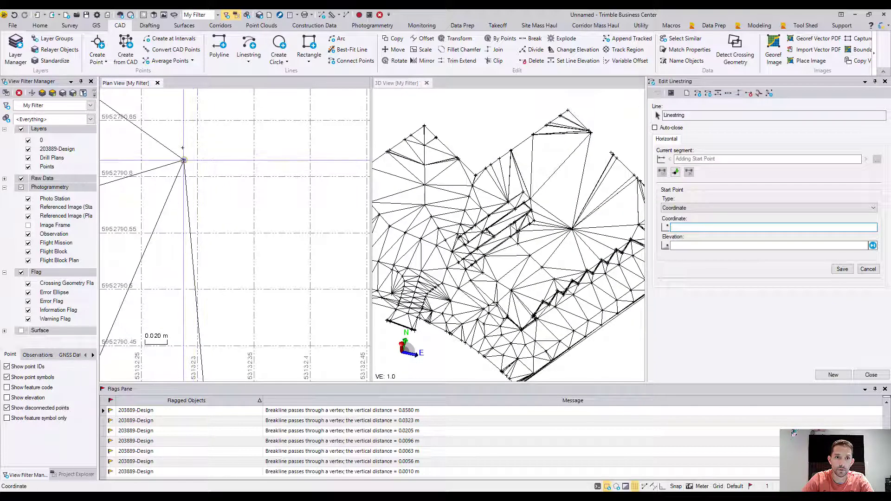
left_click(183, 161)
Continue the linestring with straight segments across the gap to the edge vertices on its southeast side.
scroll(193, 199, "down", 5)
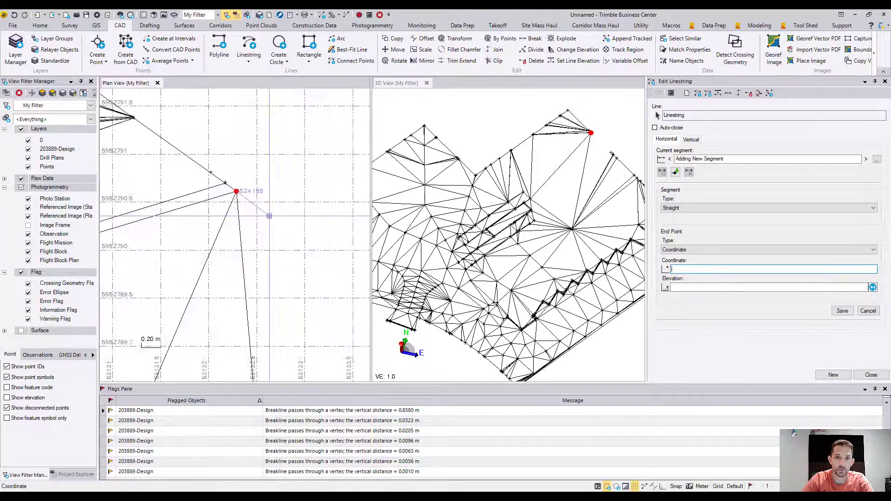
scroll(288, 226, "down", 4)
middle_click_drag(294, 231, 179, 168)
scroll(319, 257, "down", 6)
middle_click_drag(304, 250, 190, 175)
scroll(250, 201, "up", 9)
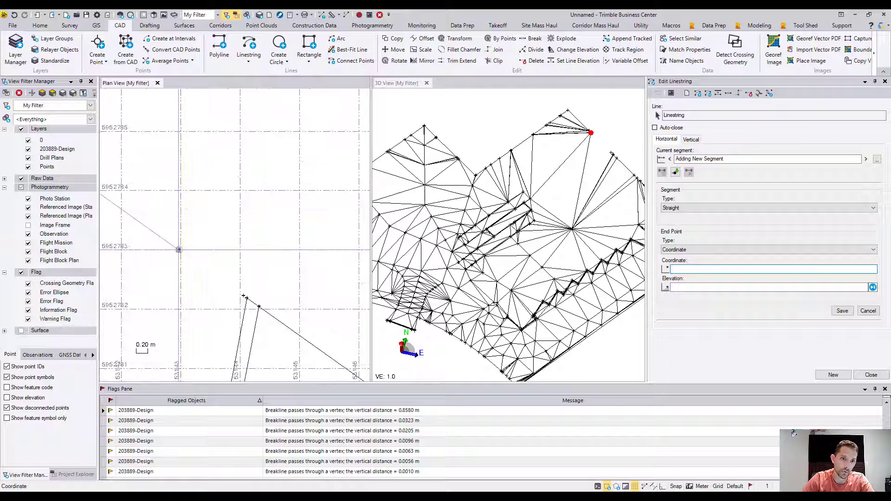
left_click(178, 249)
scroll(179, 249, "up", 5)
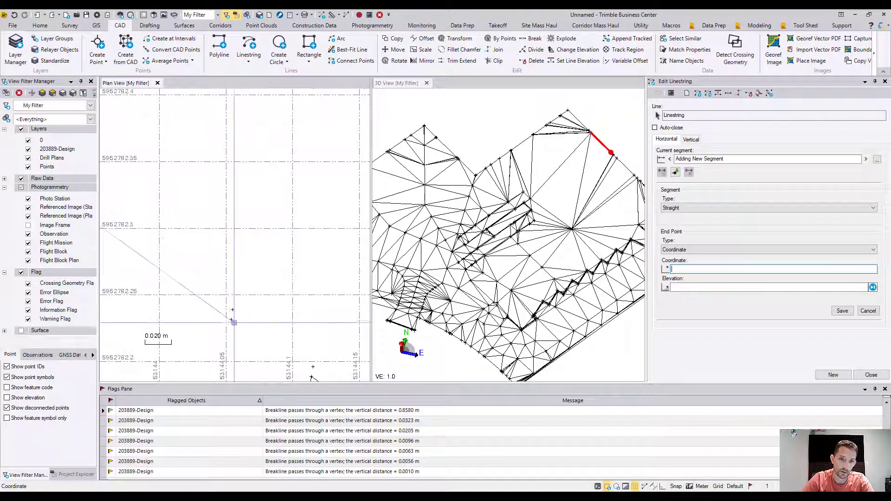
left_click(232, 320)
middle_click_drag(284, 333, 233, 111)
scroll(254, 163, "up", 1)
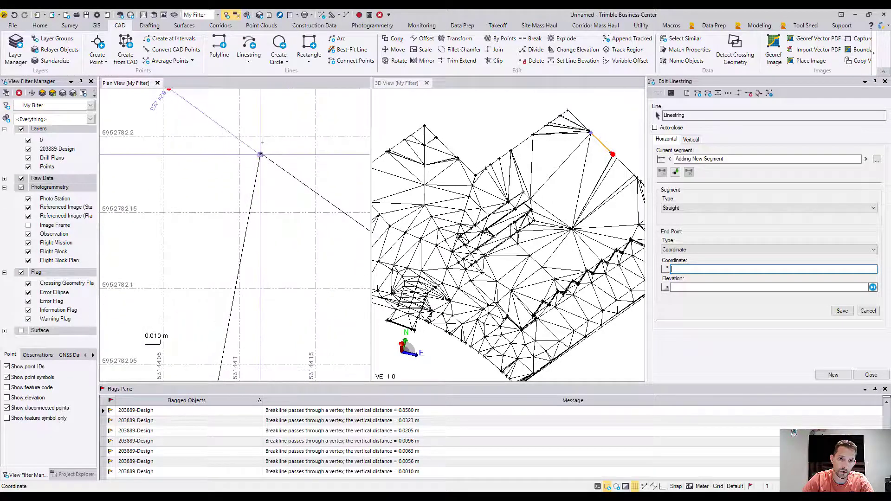
scroll(263, 142, "down", 8)
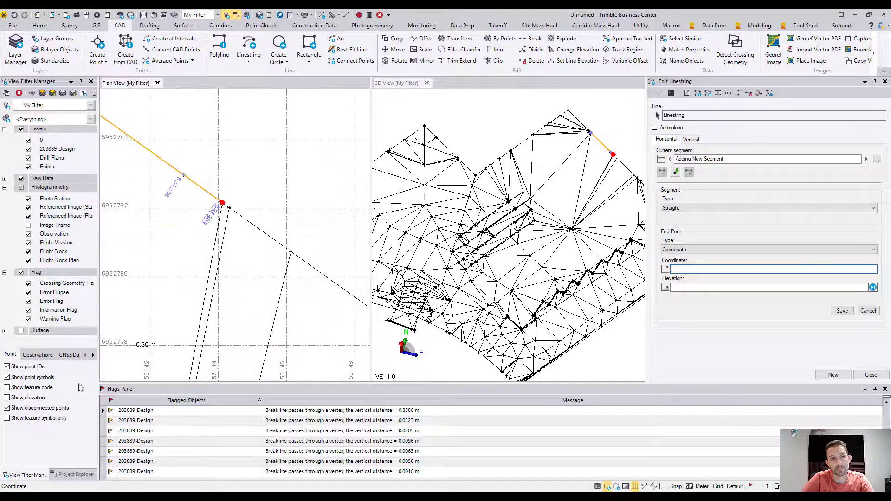
Select all the linework, including the new linestring, and create a surface from it named 203889-design-fixed.
scroll(237, 174, "down", 5)
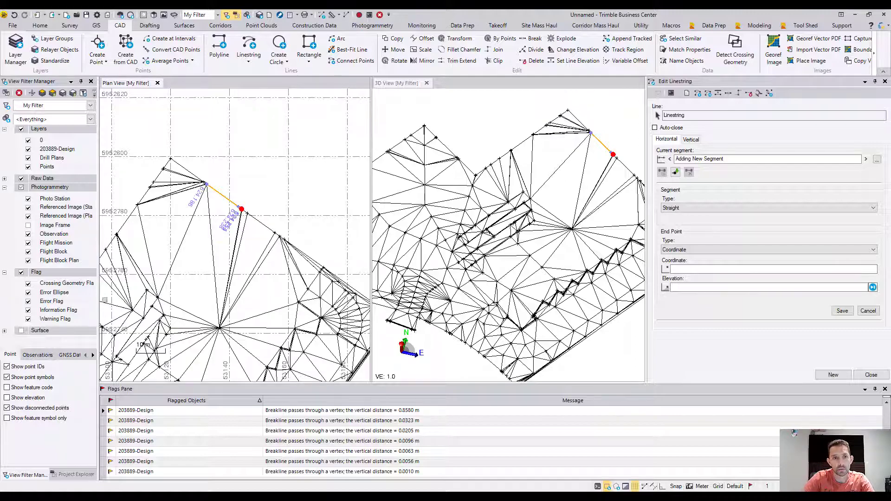
scroll(197, 272, "down", 4)
scroll(207, 219, "down", 2)
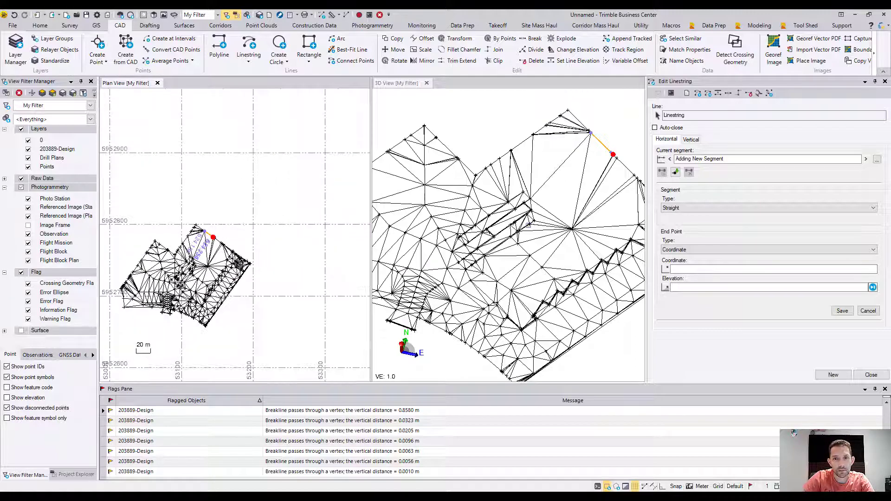
mouse_move(533, 225)
right_mouse_down()
mouse_move(577, 191)
mouse_move(581, 212)
mouse_move(568, 213)
right_mouse_up()
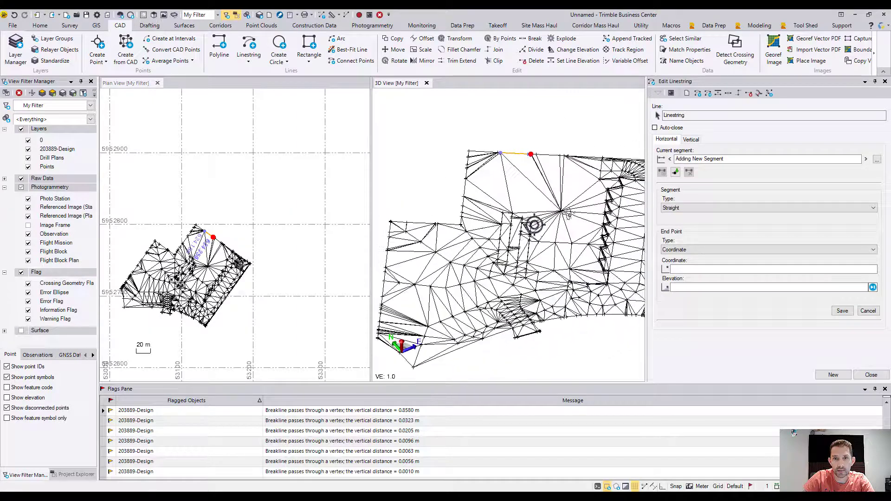
scroll(258, 238, "down", 5)
left_click_drag(164, 199, 313, 309)
key("ctrl+a")
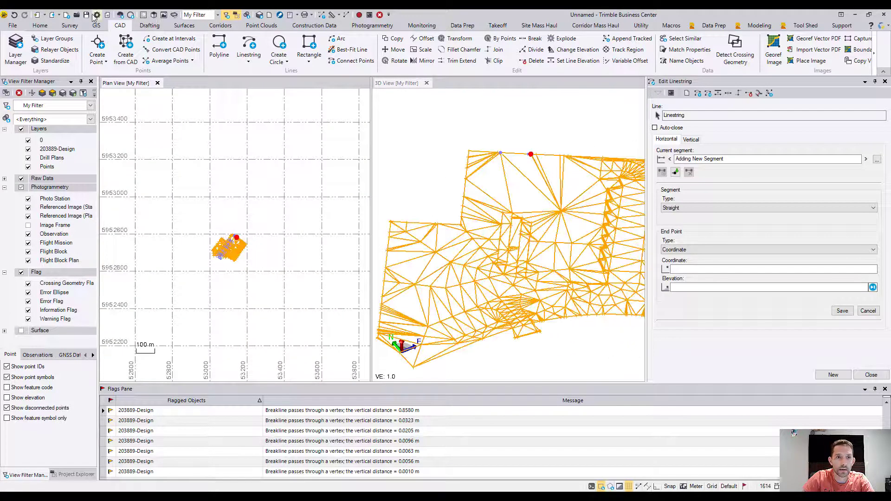
left_click(188, 27)
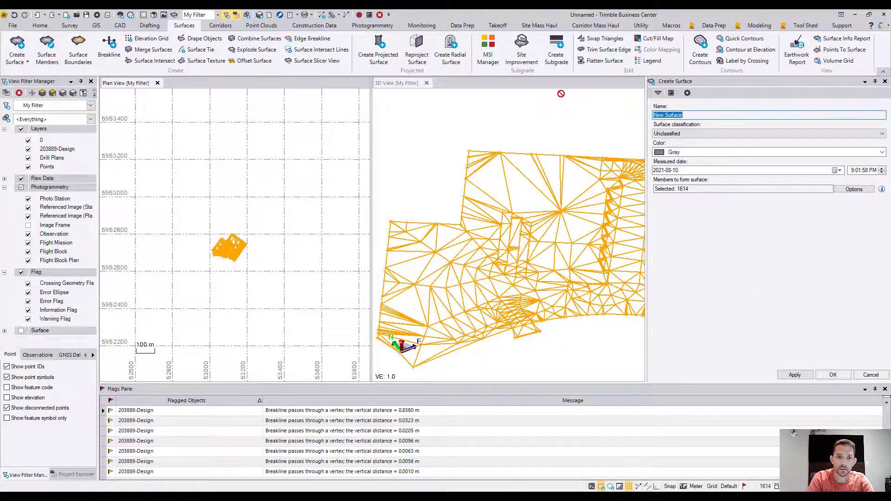
type("203")
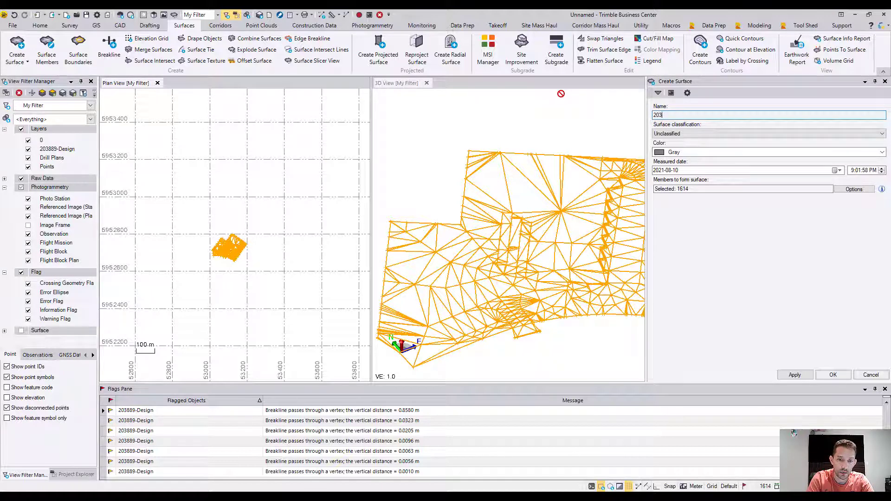
type("889-")
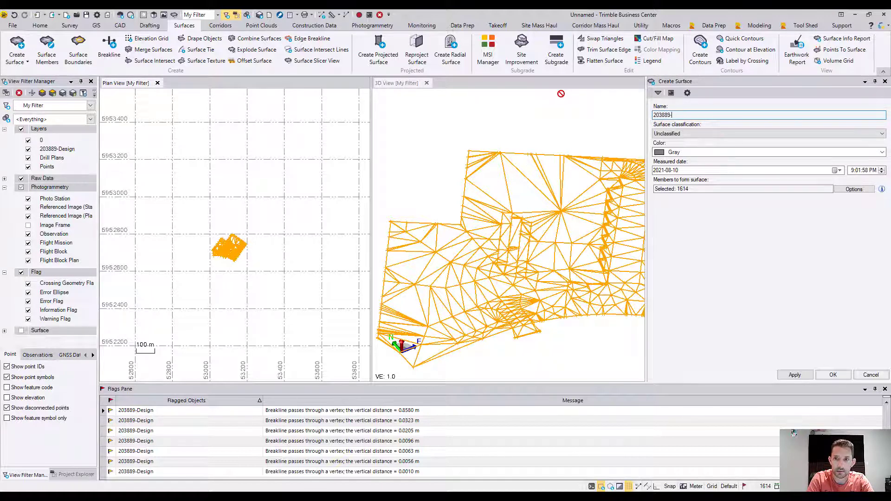
type("design-fixed")
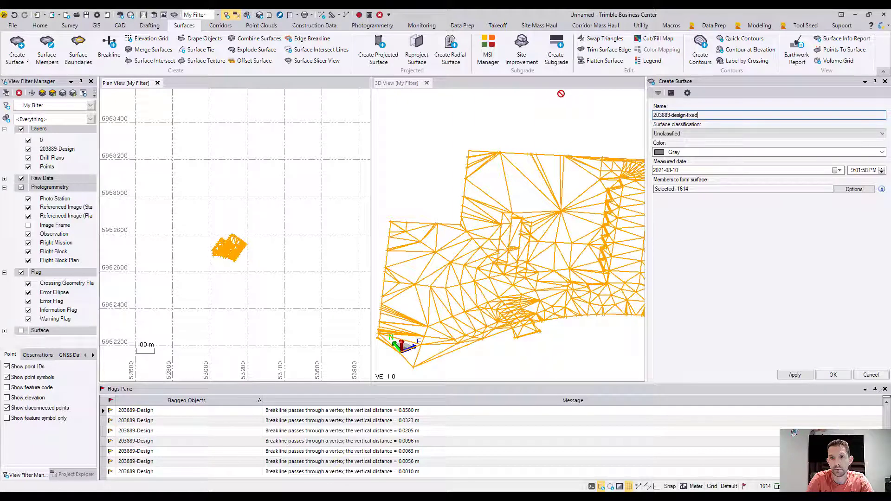
key("Return")
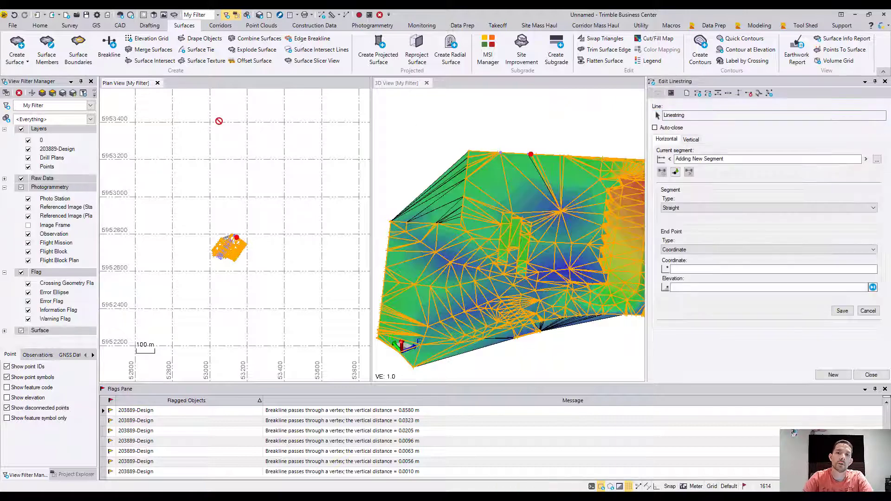
Examine the new surface in plan and 3D, especially the triangles around the closed gap and along the outer edges.
scroll(272, 168, "down", 3)
scroll(269, 195, "up", 4)
scroll(267, 215, "up", 3)
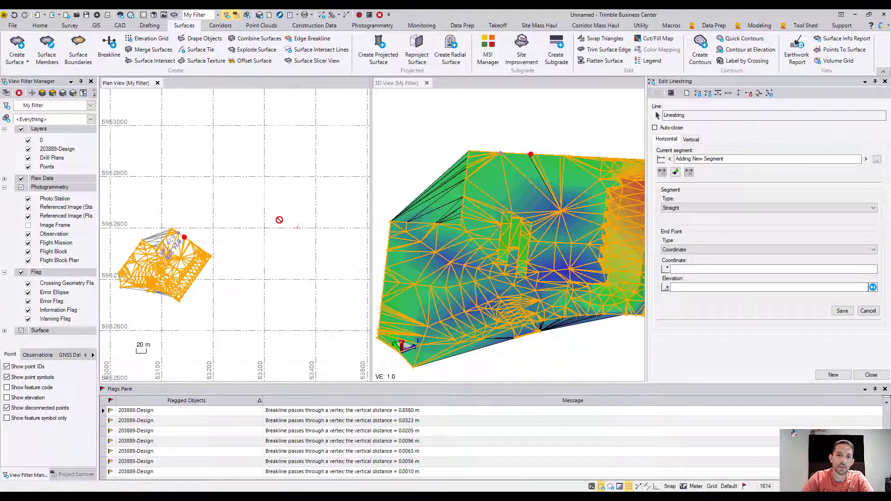
scroll(553, 201, "down", 5)
mouse_move(552, 201)
middle_mouse_down()
mouse_move(544, 159)
mouse_move(550, 206)
middle_mouse_up()
scroll(547, 194, "up", 6)
scroll(528, 181, "up", 4)
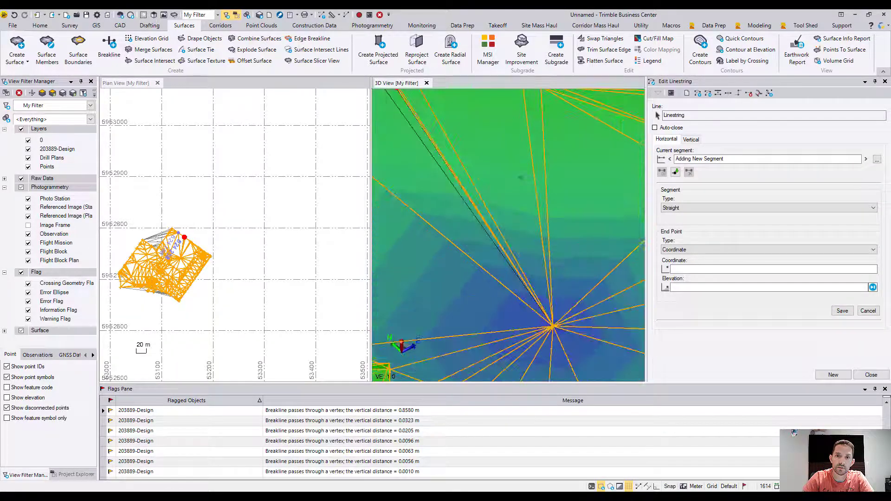
scroll(522, 177, "down", 8)
scroll(513, 188, "up", 4)
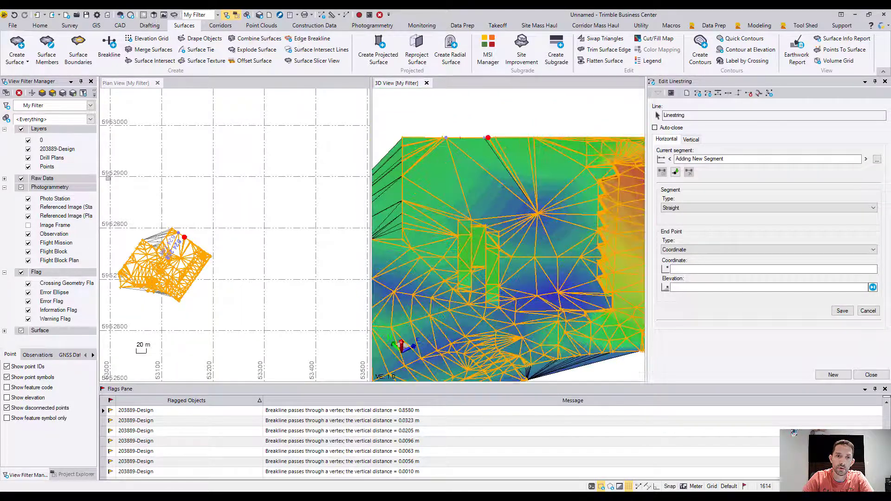
scroll(306, 204, "down", 3)
scroll(448, 200, "down", 2)
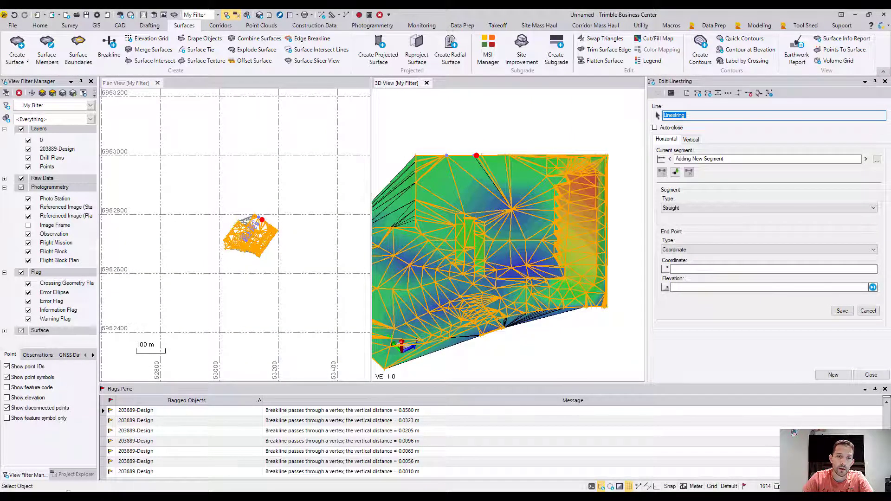
Delete the original imported design file from the project.
left_click(73, 474)
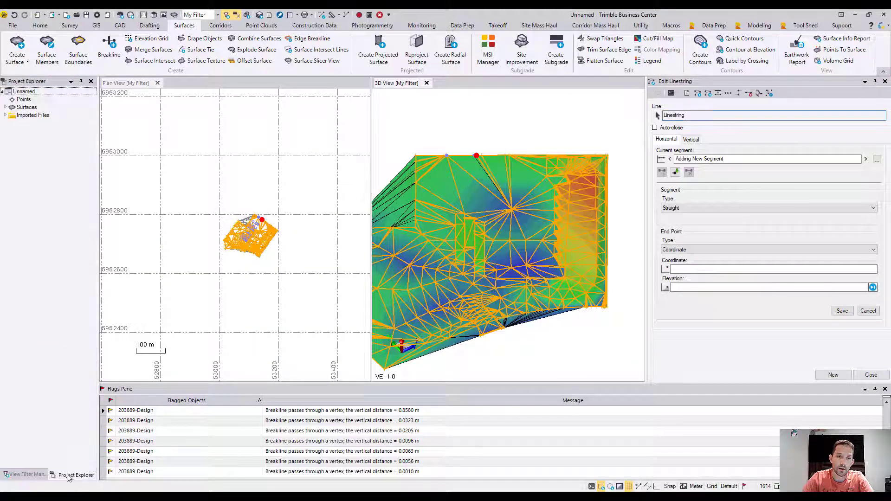
left_click(6, 116)
right_click(27, 123)
left_click(42, 129)
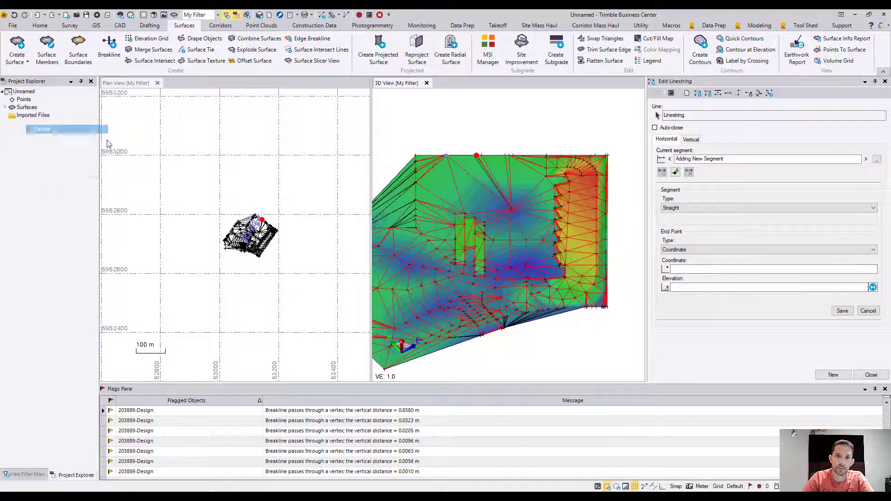
Examine the rebuilt surface in 3D around the raised ramp and along its outer edge.
scroll(297, 186, "down", 1)
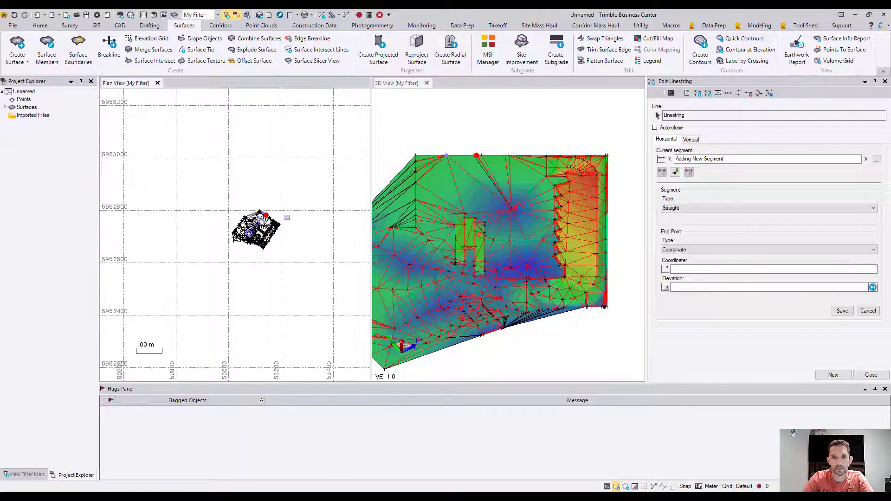
scroll(542, 219, "down", 2)
scroll(502, 229, "up", 5)
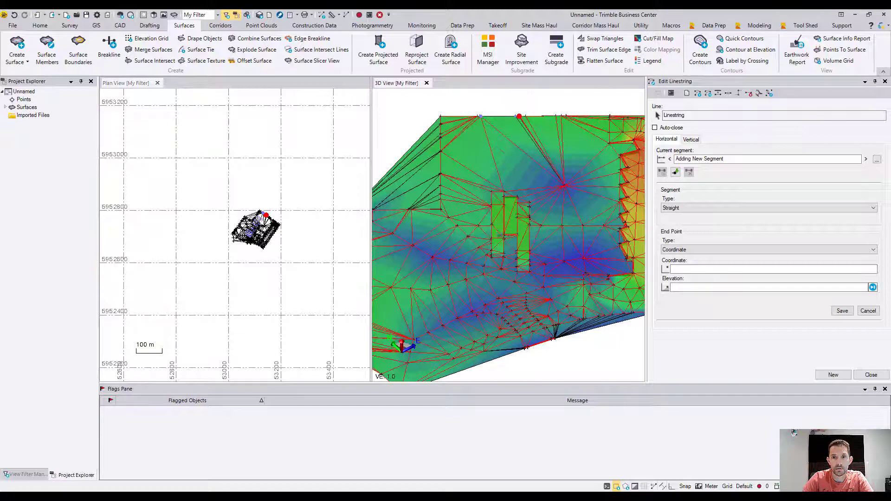
right_click_drag(534, 232, 330, 451)
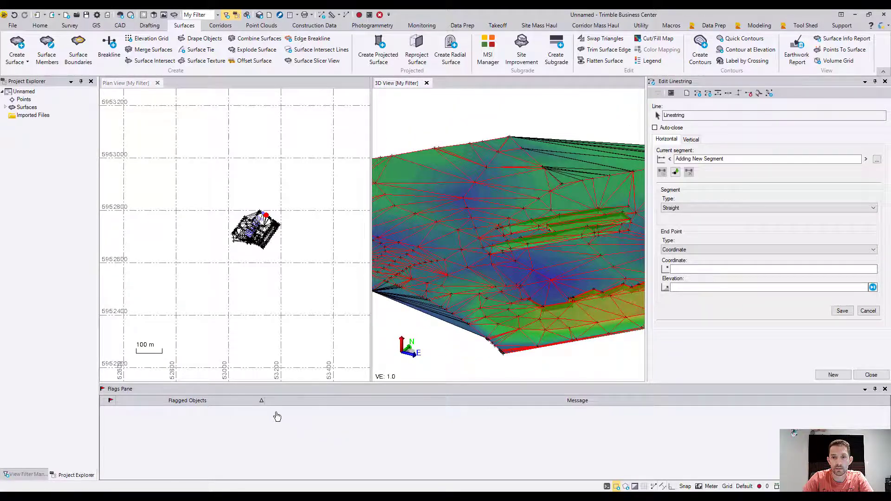
mouse_move(557, 244)
right_mouse_down()
mouse_move(608, 271)
mouse_move(603, 235)
mouse_move(531, 261)
mouse_move(476, 264)
mouse_move(484, 286)
mouse_move(551, 325)
right_mouse_up()
scroll(525, 247, "up", 7)
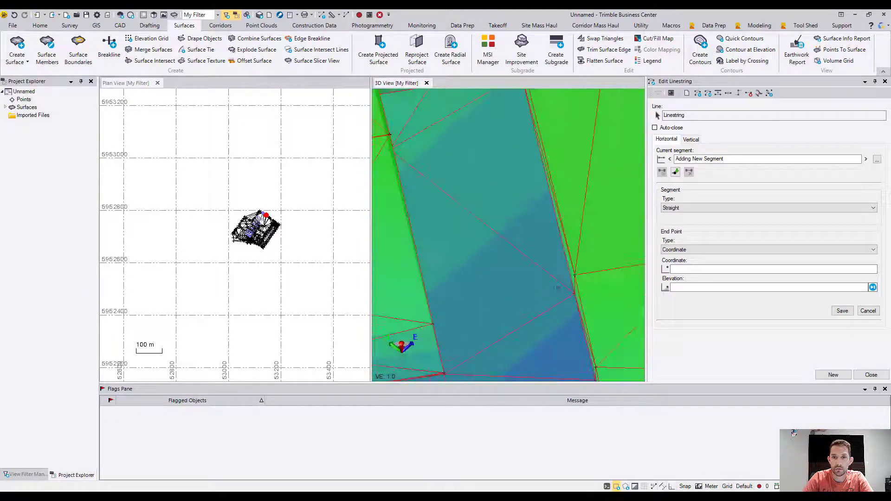
scroll(552, 326, "down", 7)
middle_click_drag(524, 200, 457, 447)
middle_click_drag(486, 112, 476, 210)
left_click_drag(476, 209, 554, 406)
Close the Flags Pane and trim the long sliver triangles spanning the notch in the north-western edge of the 203889-design-fixed surface.
left_click(885, 389)
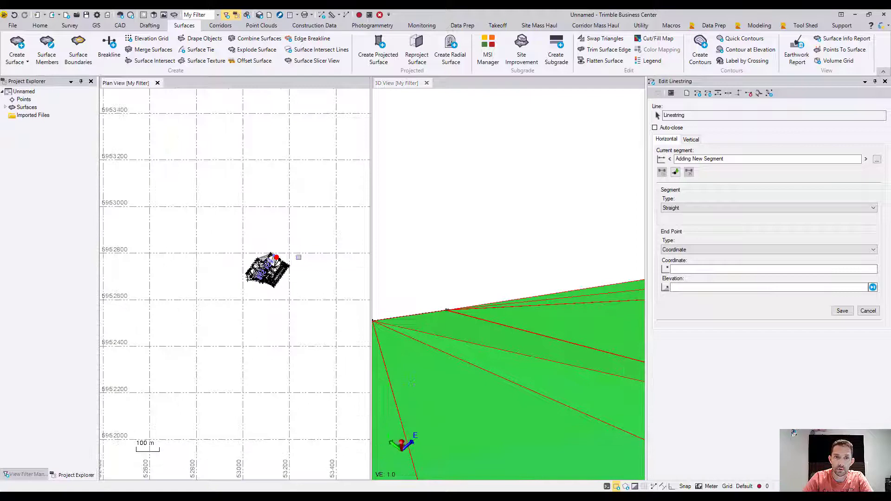
scroll(245, 265, "up", 5)
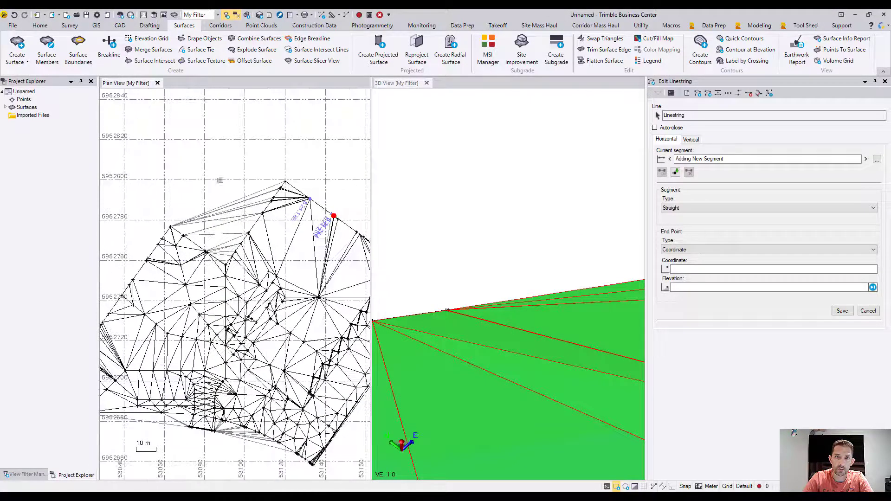
left_click(229, 217)
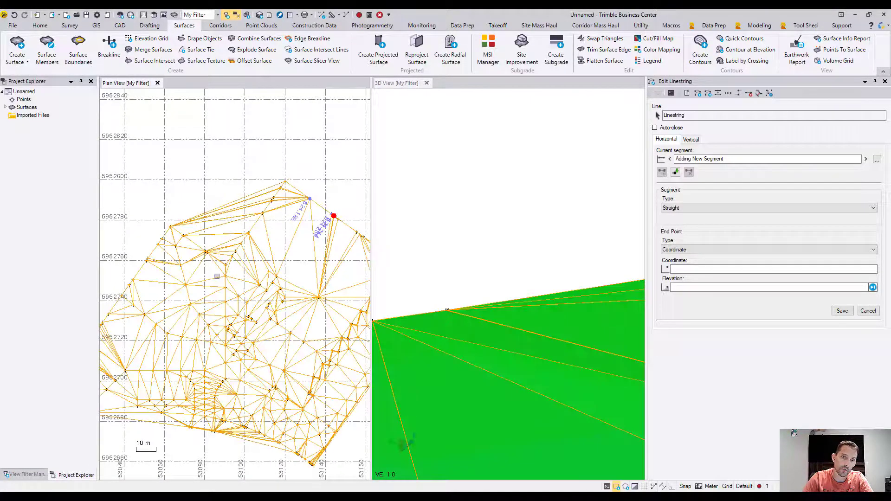
scroll(198, 324, "down", 4)
key("Escape")
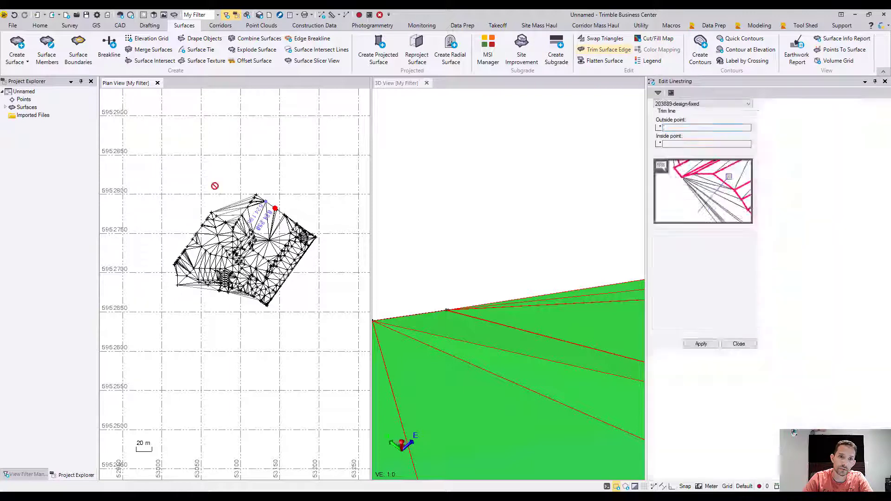
scroll(215, 184, "up", 3)
left_click(245, 175)
left_click(244, 251)
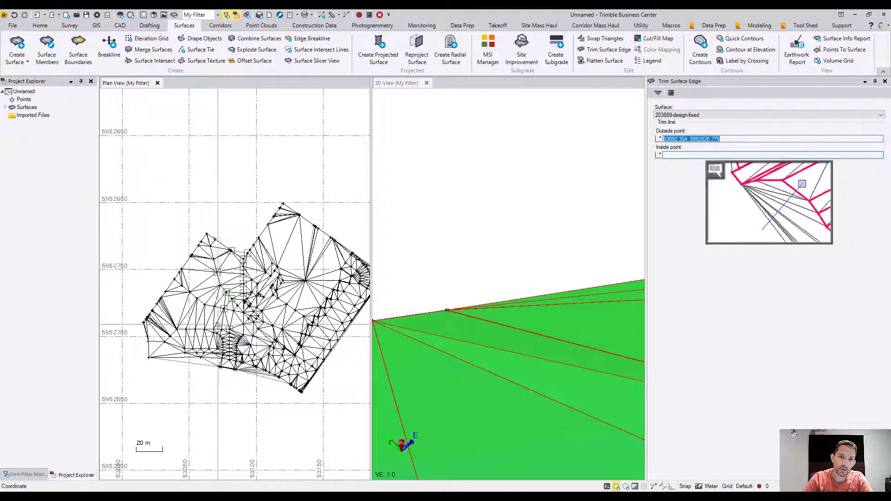
left_click(244, 238)
left_click(244, 274)
Trim the long thin triangles from the surface's southern edge on both sides of the small protruding section.
left_click(184, 416)
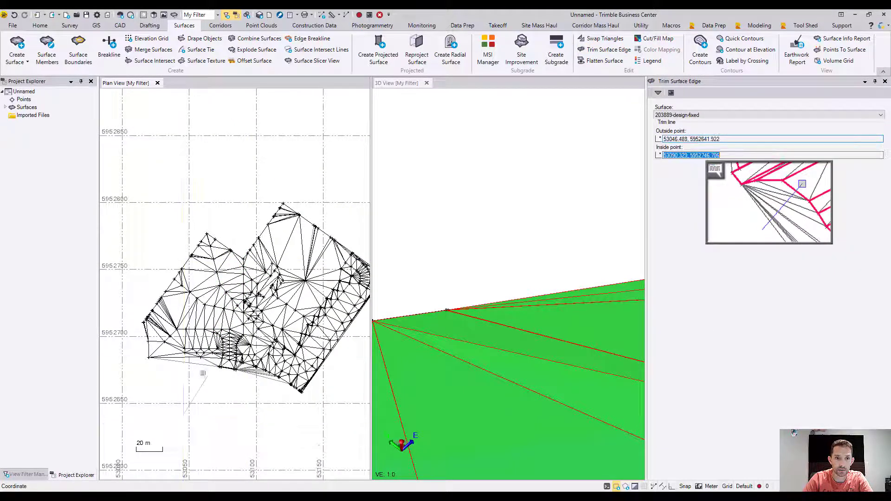
left_click(222, 338)
left_click(274, 394)
left_click(219, 343)
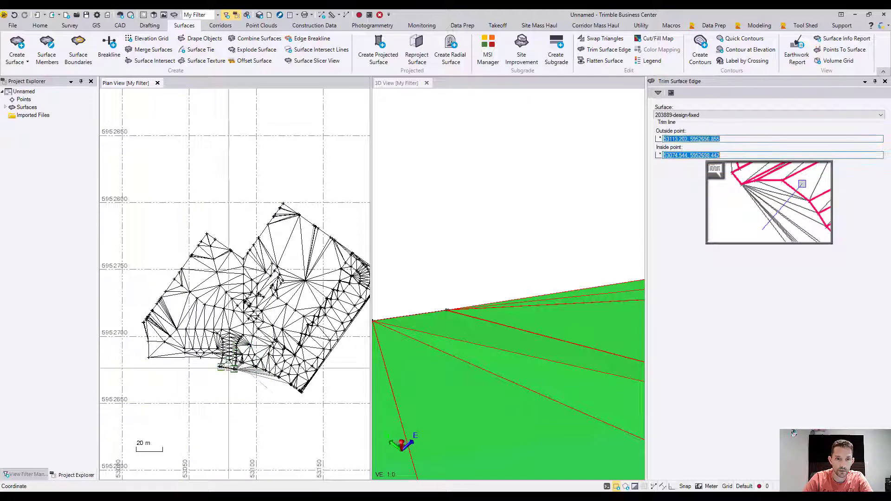
scroll(171, 310, "up", 3)
scroll(171, 310, "down", 4)
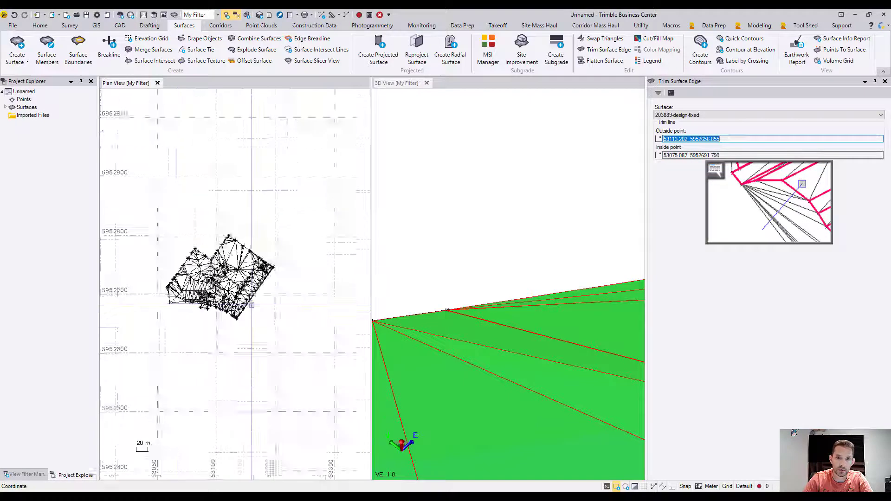
scroll(253, 250, "up", 2)
scroll(283, 252, "down", 2)
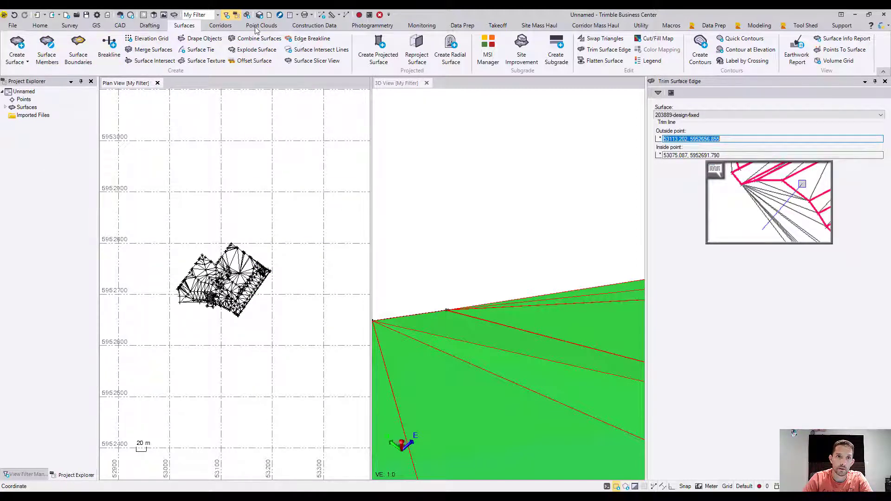
Create an edge breakline for 203889-design-fixed on layer 203889-Design and add that line to the surface as its boundary.
left_click(301, 39)
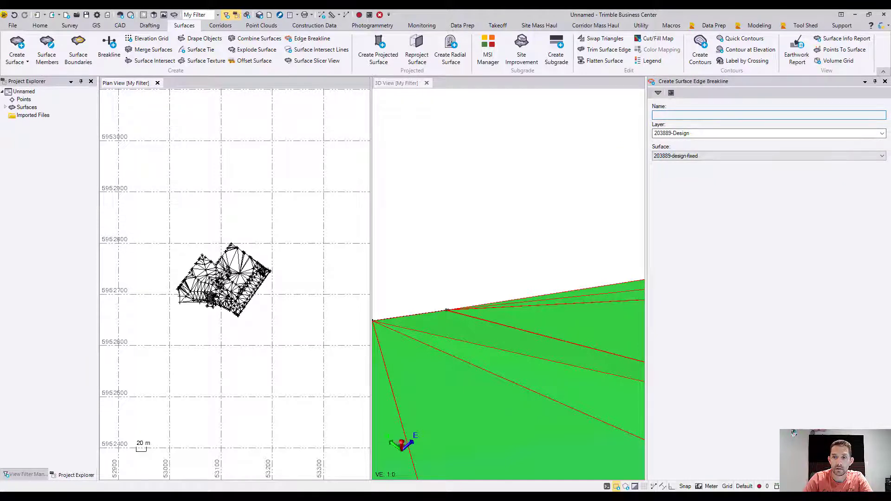
left_click(803, 474)
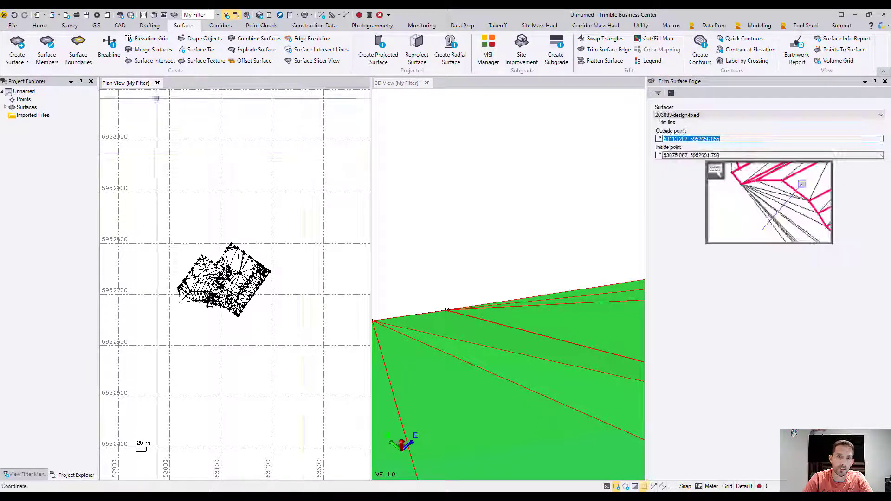
left_click(78, 51)
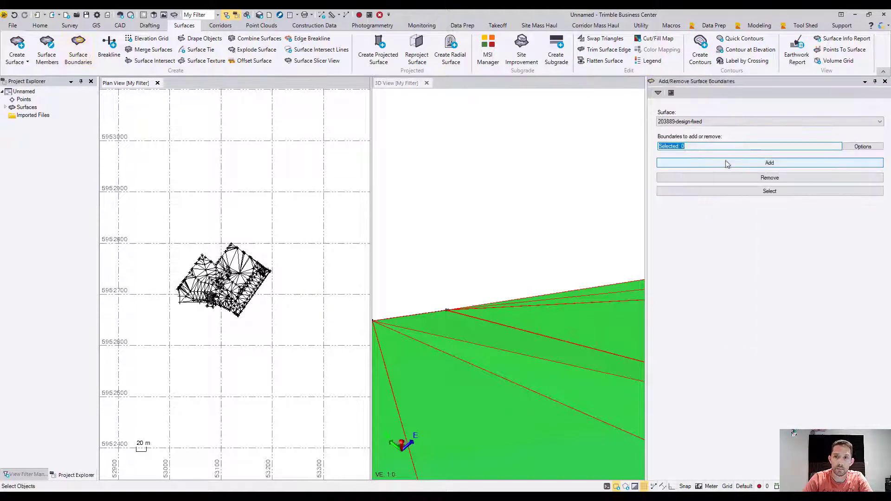
left_click(246, 254)
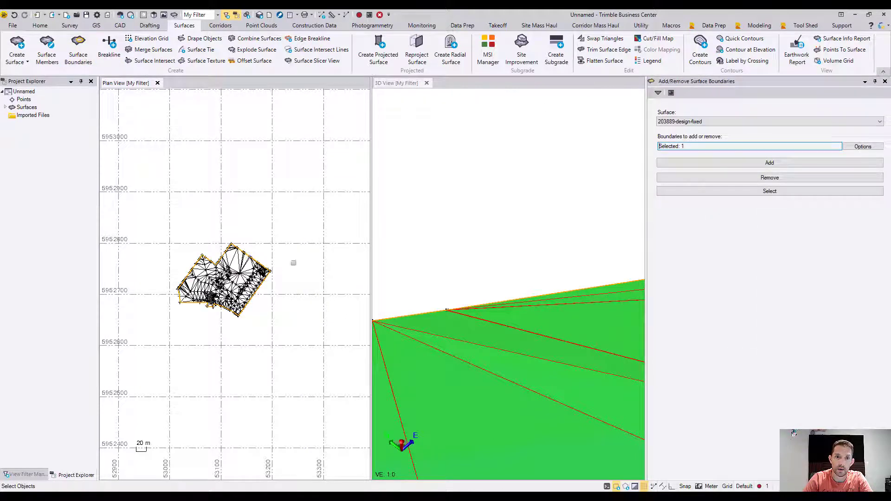
left_click(696, 163)
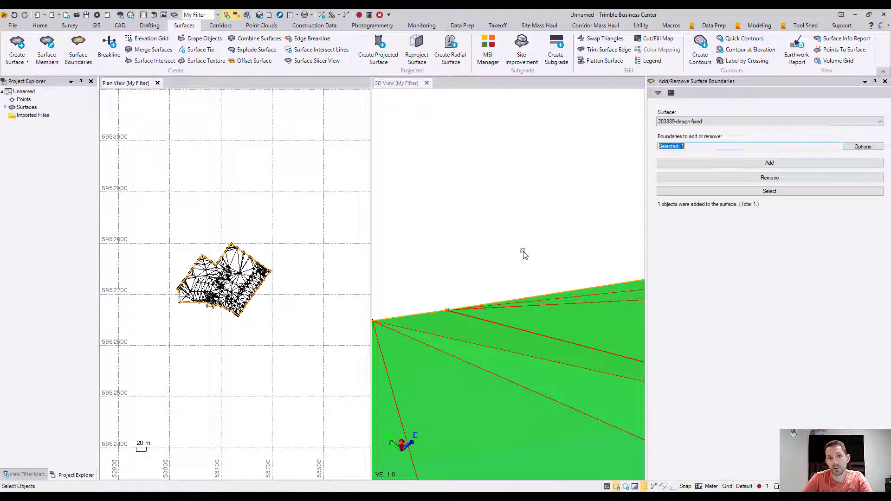
Examine the whole trimmed surface in 3D, checking its new boundary, the raised ramp and the southern protrusion.
scroll(523, 251, "down", 12)
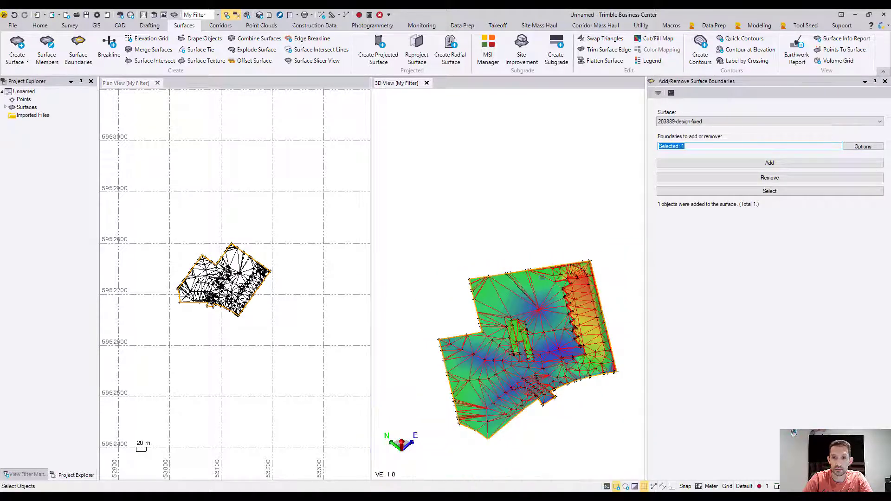
middle_click_drag(546, 282, 536, 258)
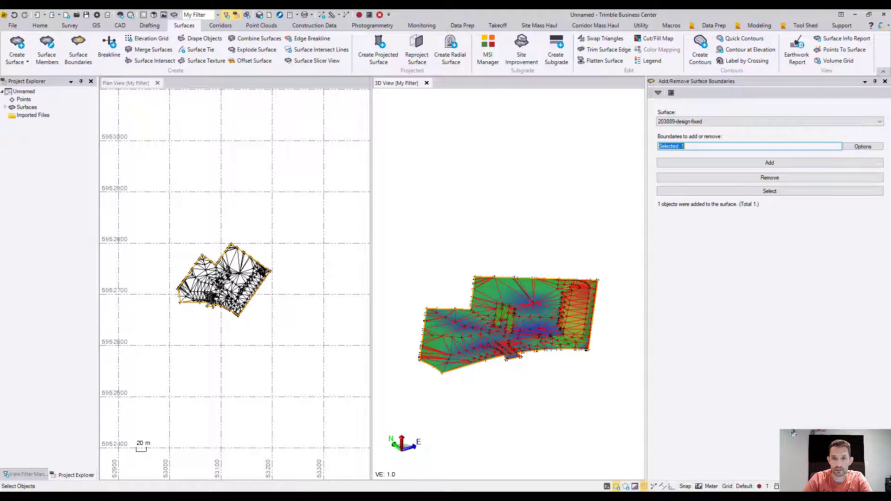
scroll(513, 283, "up", 4)
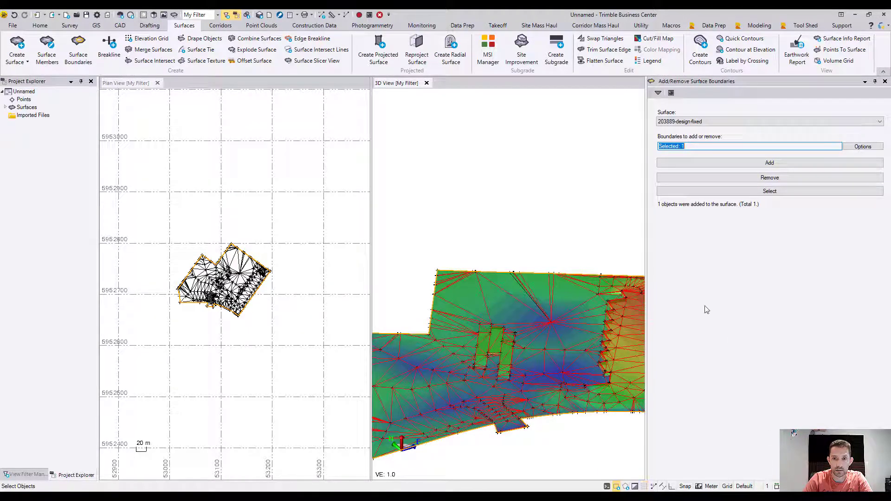
scroll(624, 268, "down", 5)
scroll(569, 293, "up", 3)
scroll(548, 299, "down", 2)
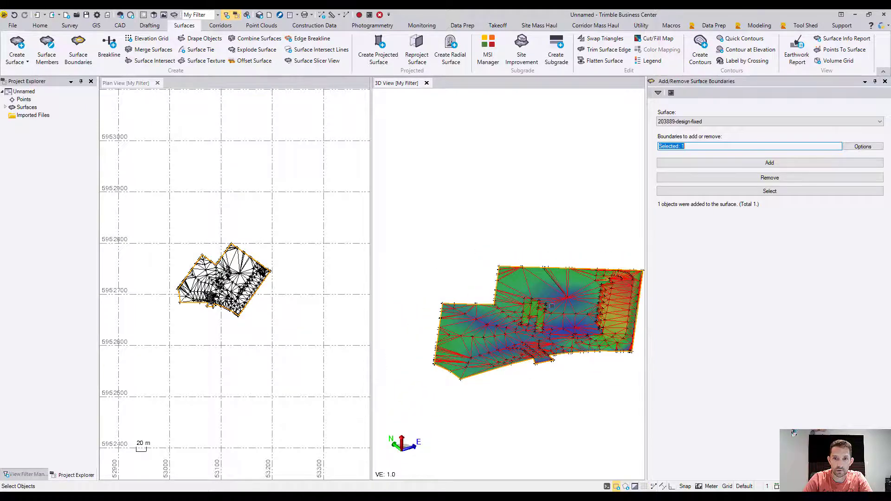
mouse_move(599, 308)
middle_mouse_down()
mouse_move(567, 312)
mouse_move(630, 277)
mouse_move(596, 304)
middle_mouse_up()
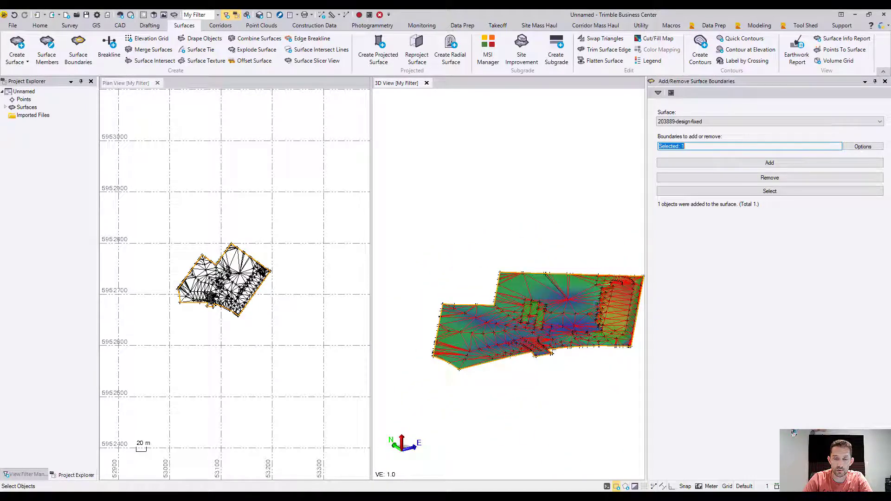